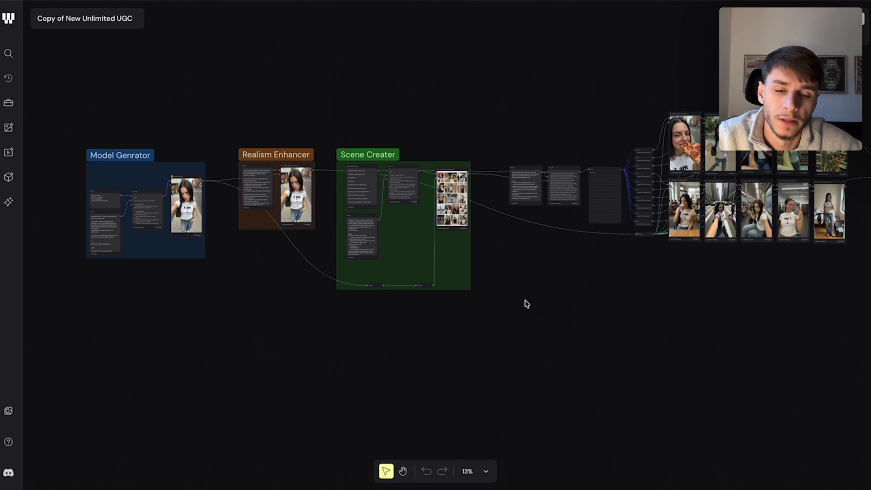
# Step: Look over the Model Genrator, Realism Enhancer and Scene Creater groups of the UGC workflow
pyautogui.hscroll(6, 524, 300)
pyautogui.hscroll(-2, 524, 300)
pyautogui.hscroll(-10, 527, 304)
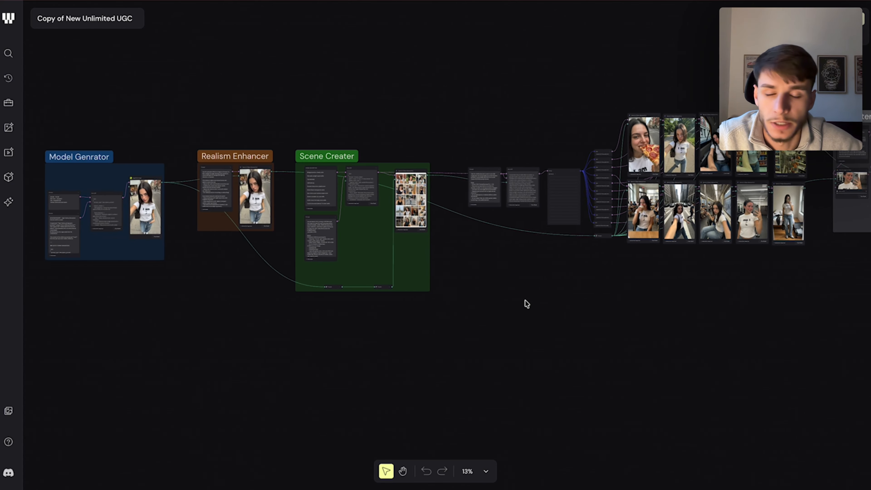
pyautogui.scroll(3, 329, 243)
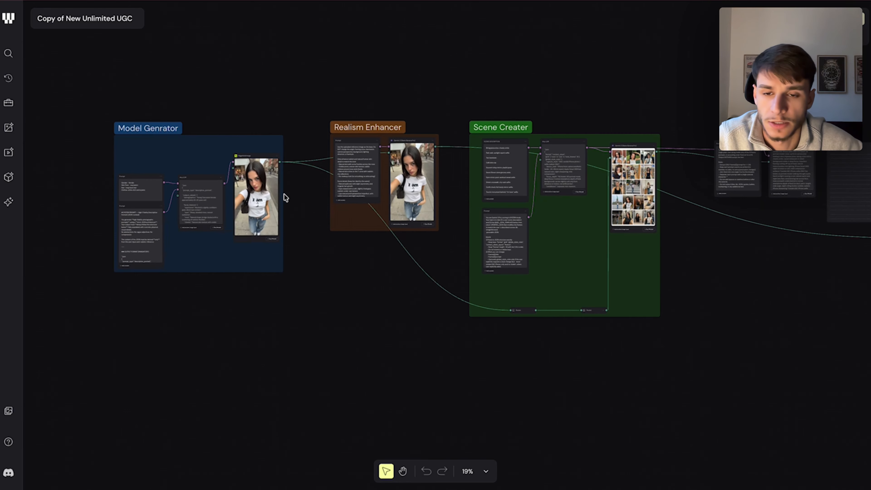
pyautogui.scroll(4, 281, 191)
pyautogui.hscroll(-2, 281, 190)
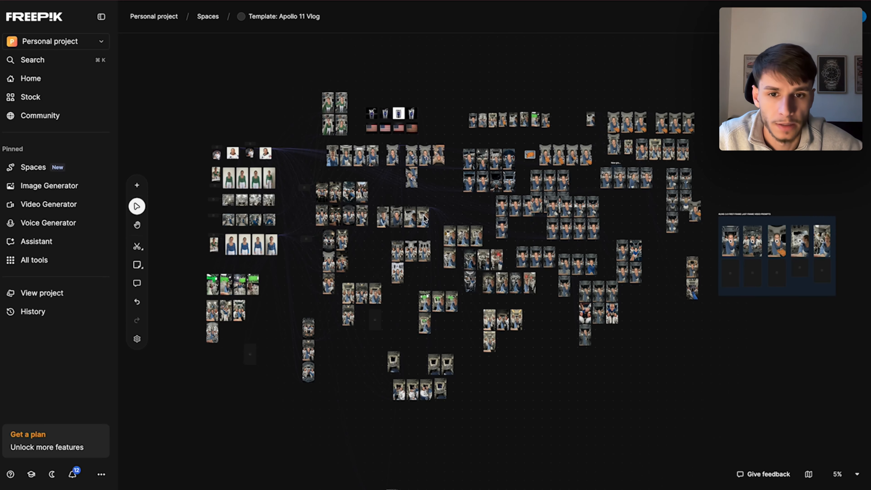
# Step: Switch to Freepik Spaces and survey the Apollo 11 Vlog template, ending at the Kling 3.0 first frame last frame video prompts group
pyautogui.scroll(-3, 400, 217)
pyautogui.hscroll(-3, 400, 217)
pyautogui.hscroll(3, 425, 218)
pyautogui.scroll(1, 425, 218)
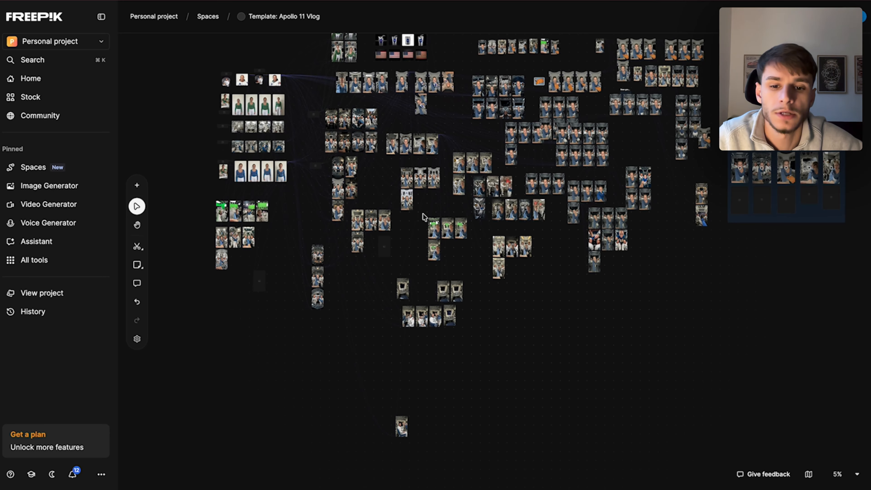
pyautogui.hscroll(-1, 425, 216)
pyautogui.scroll(-1, 424, 217)
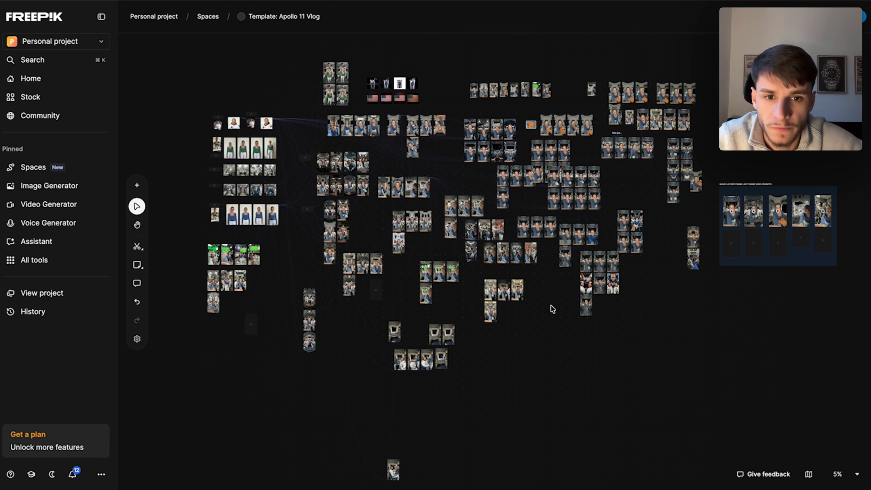
pyautogui.hscroll(3, 604, 239)
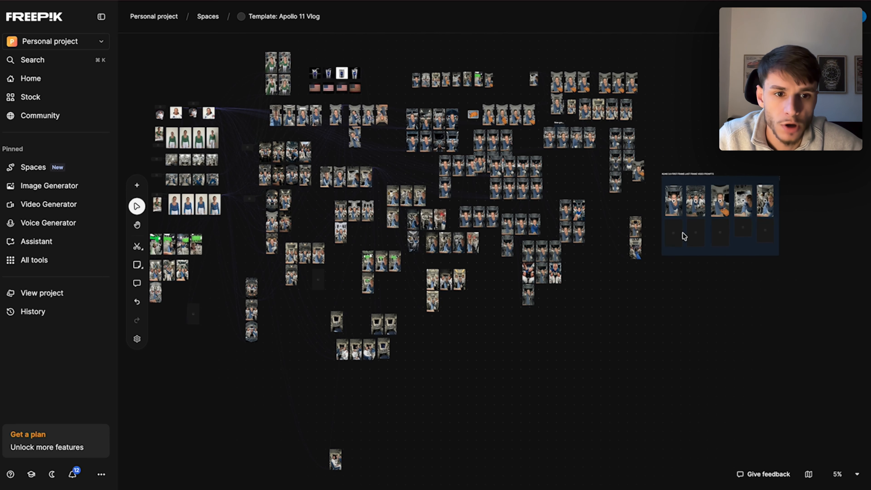
pyautogui.hscroll(3, 682, 234)
pyautogui.scroll(1, 683, 234)
pyautogui.hscroll(3, 655, 254)
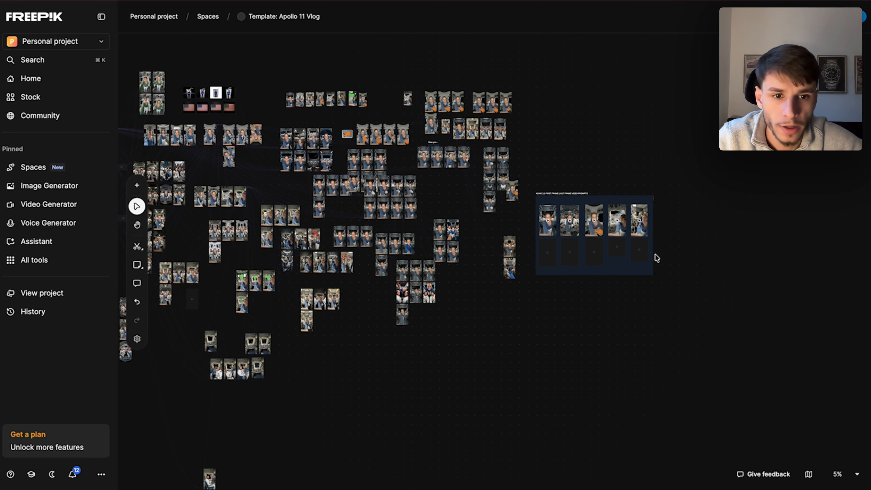
pyautogui.scroll(5, 649, 218)
pyautogui.hscroll(-2, 648, 215)
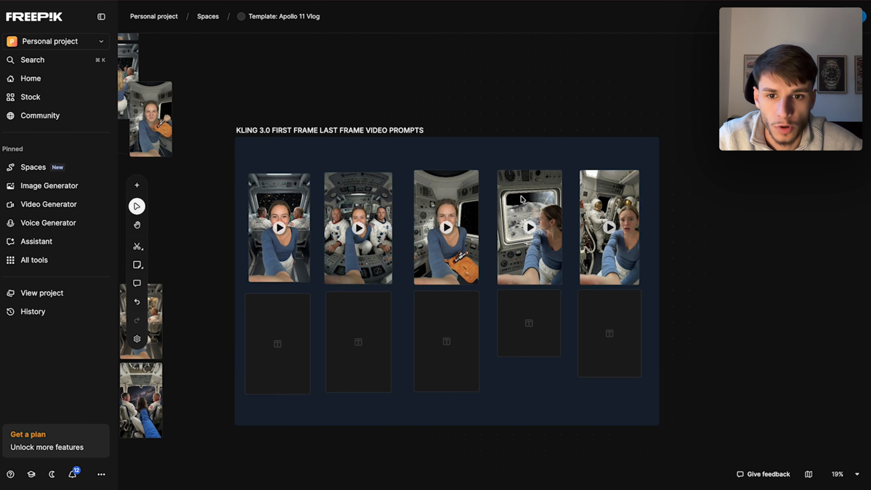
# Step: Preview the astronaut vlog clips in the Kling 3.0 group and examine the text prompts beneath them
pyautogui.click(275, 233)
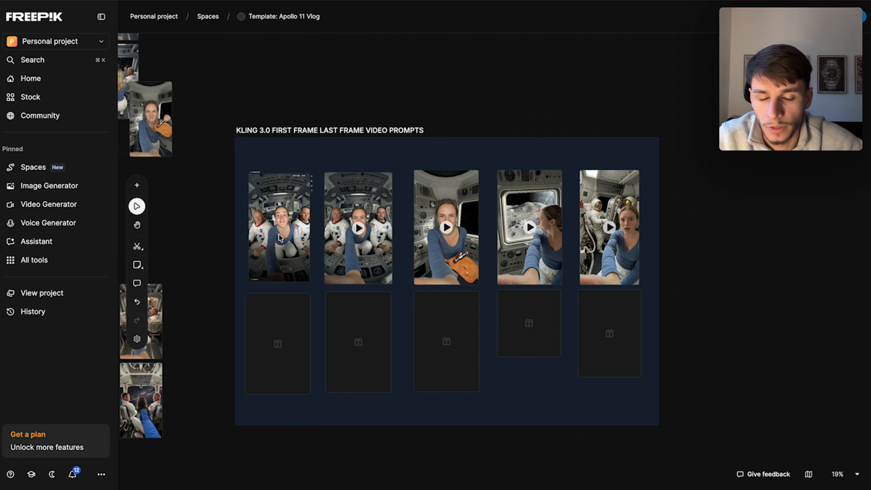
pyautogui.moveTo(354, 234)
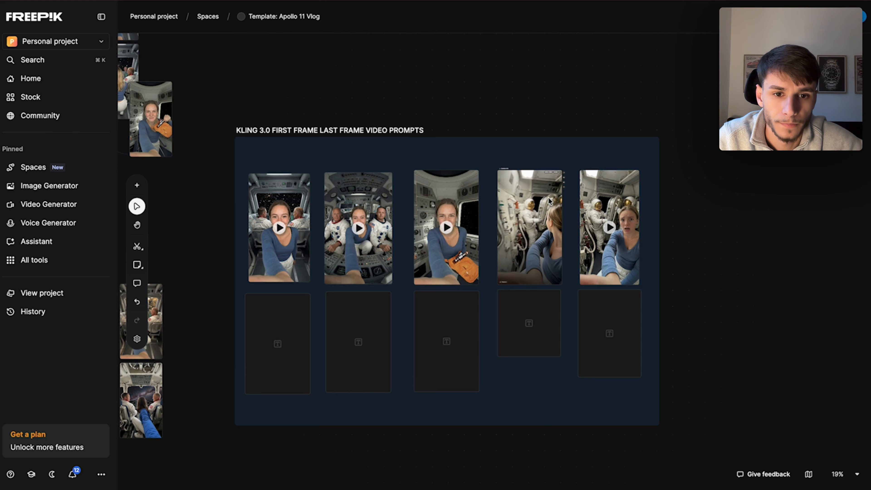
pyautogui.click(477, 174)
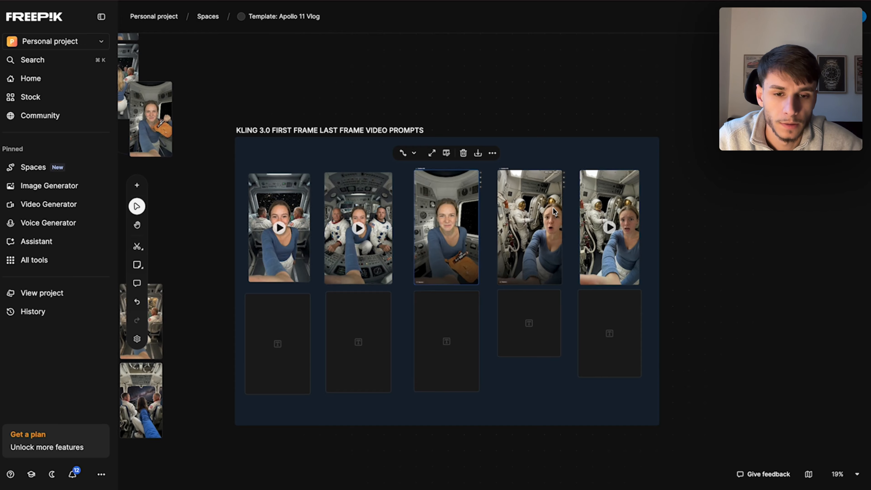
pyautogui.scroll(5, 545, 210)
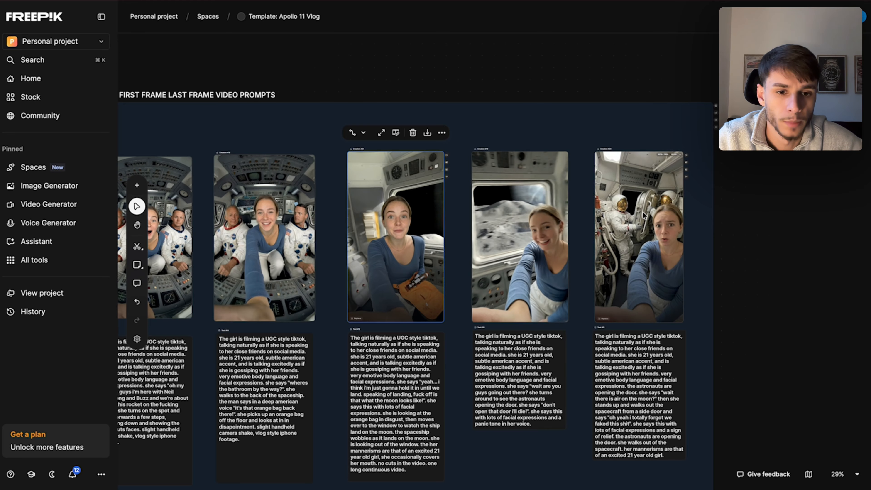
pyautogui.scroll(3, 660, 206)
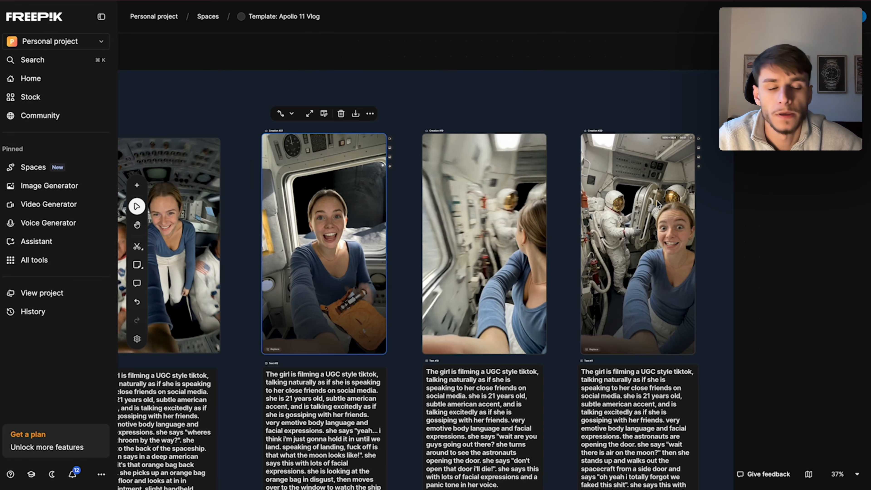
pyautogui.scroll(-1, 653, 206)
pyautogui.scroll(-3, 689, 142)
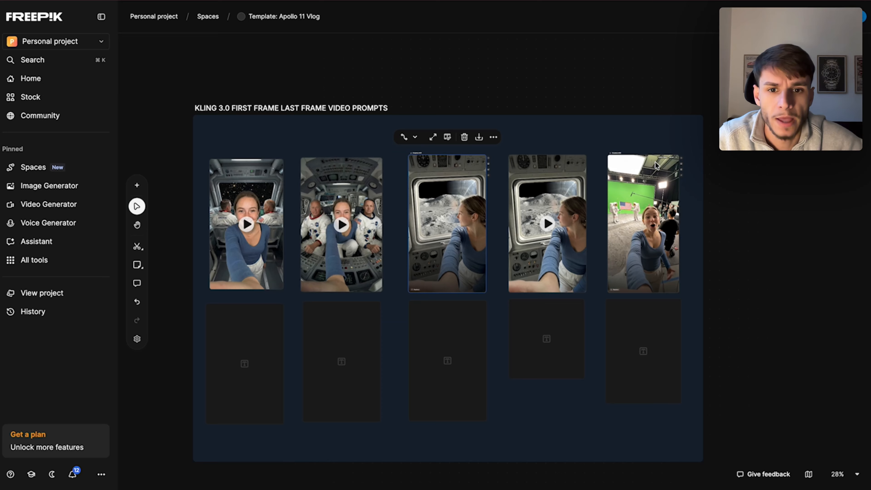
pyautogui.scroll(-4, 656, 166)
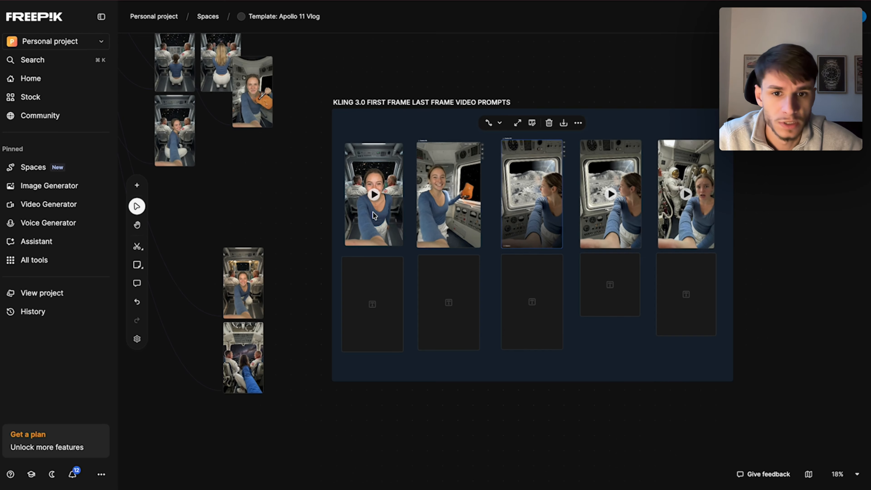
pyautogui.scroll(2, 694, 163)
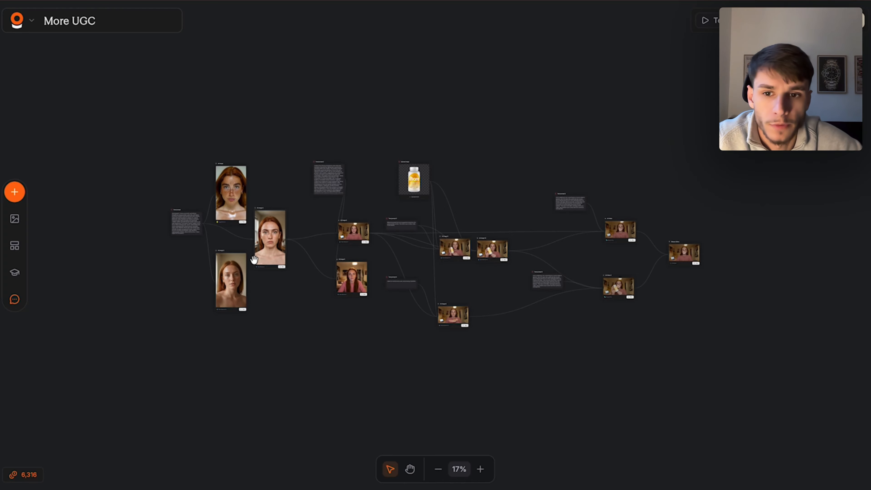
# Step: Switch to the More UGC workflow and examine how its prompts, portraits and product images connect
pyautogui.scroll(5, 255, 264)
pyautogui.hscroll(-3, 254, 264)
pyautogui.scroll(1, 255, 263)
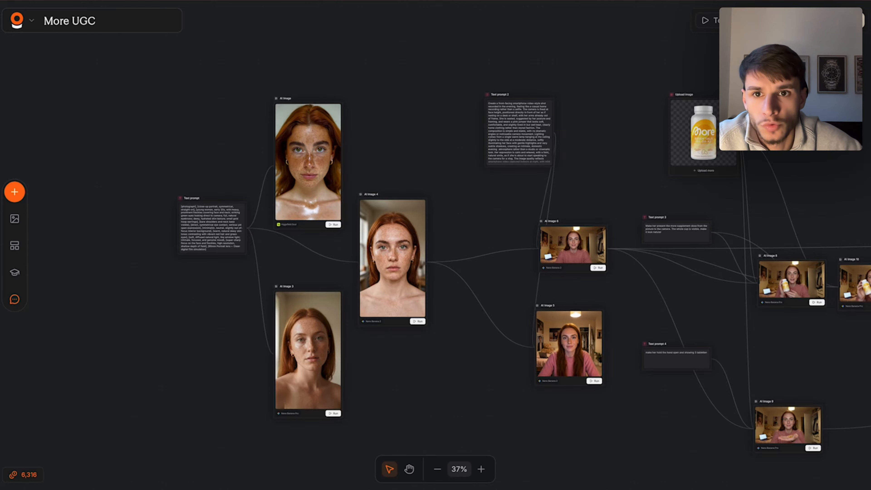
pyautogui.scroll(-2, 343, 158)
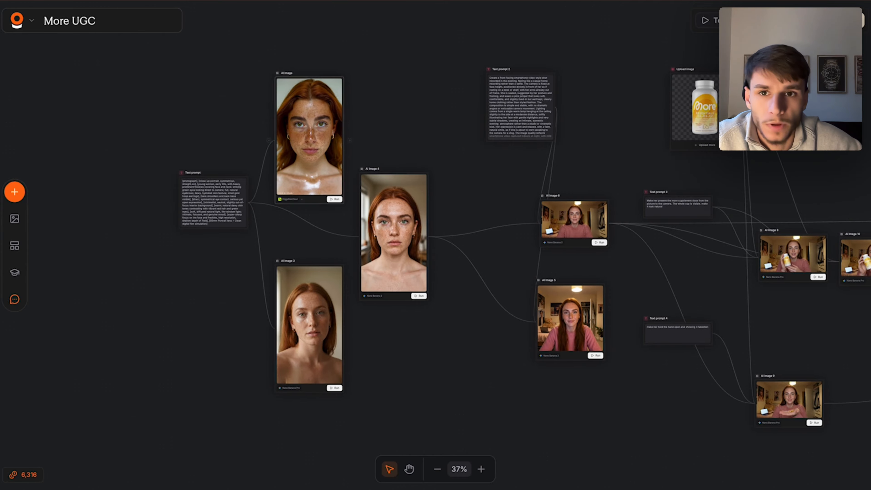
pyautogui.scroll(2, 271, 107)
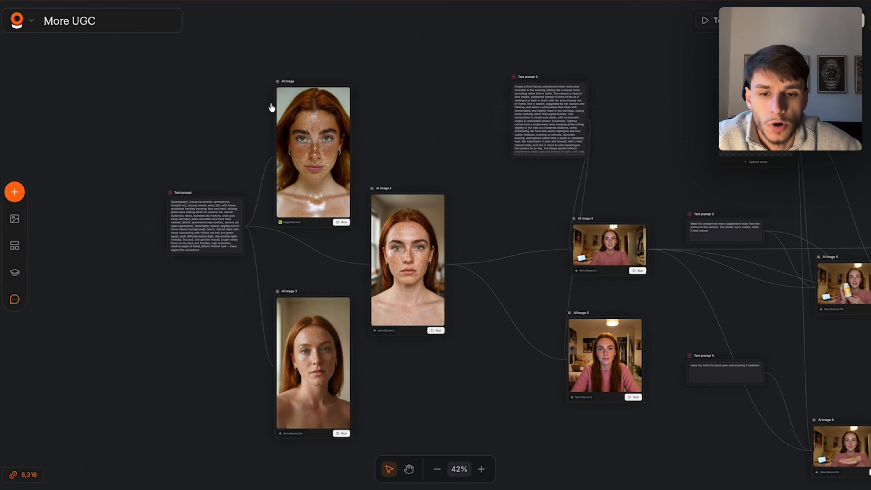
pyautogui.scroll(-1, 272, 107)
pyautogui.hscroll(3, 271, 107)
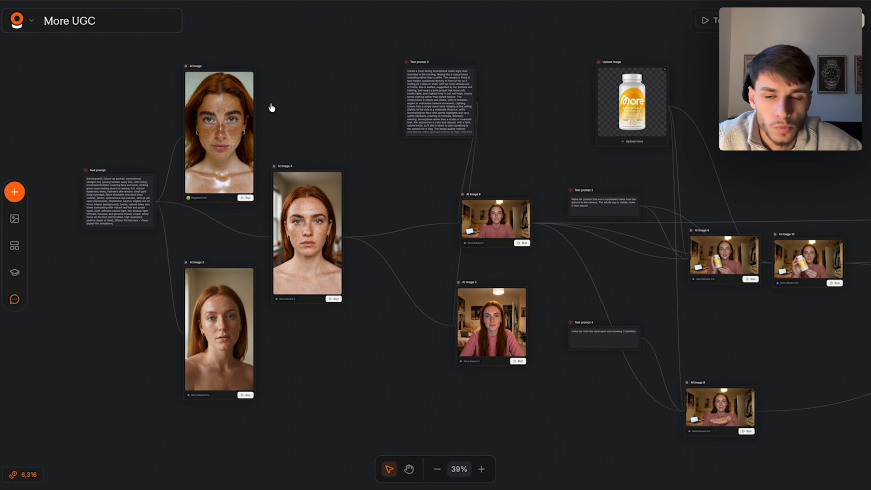
pyautogui.hscroll(-3, 213, 92)
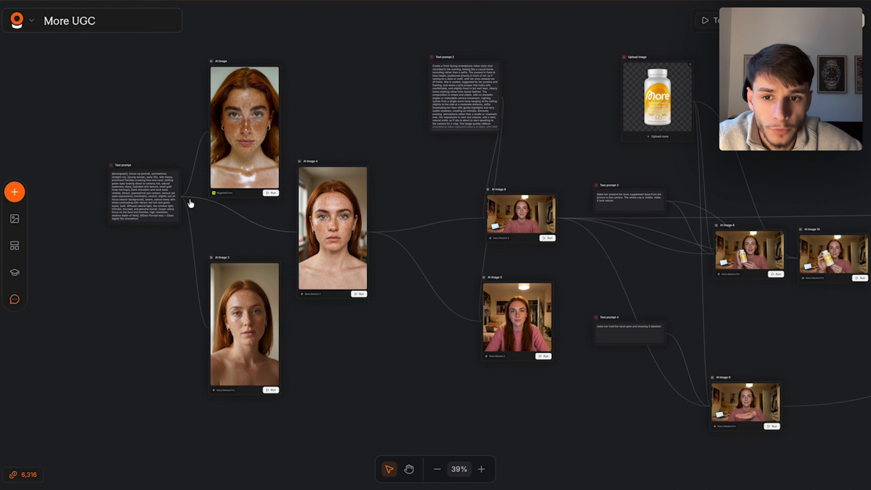
# Step: Read the first text prompt that describes the freckled red-haired woman's portrait
pyautogui.scroll(3, 190, 201)
pyautogui.hscroll(-5, 190, 200)
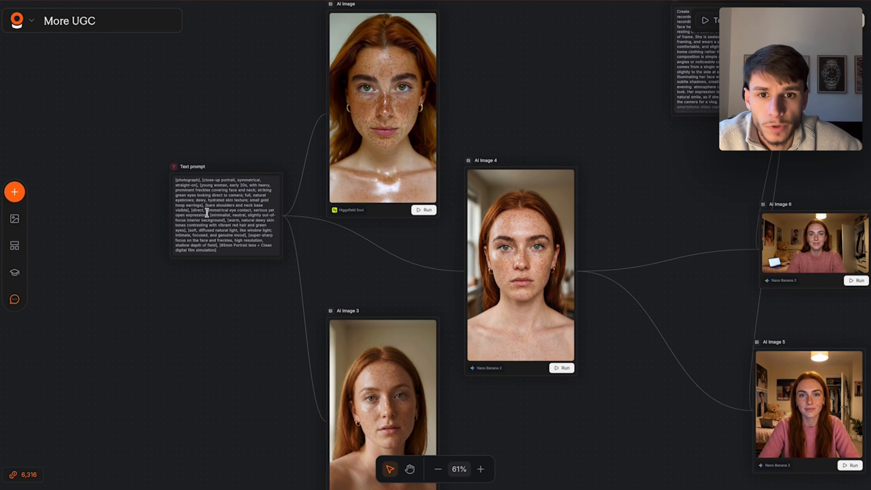
pyautogui.scroll(5, 206, 212)
pyautogui.scroll(-4, 206, 213)
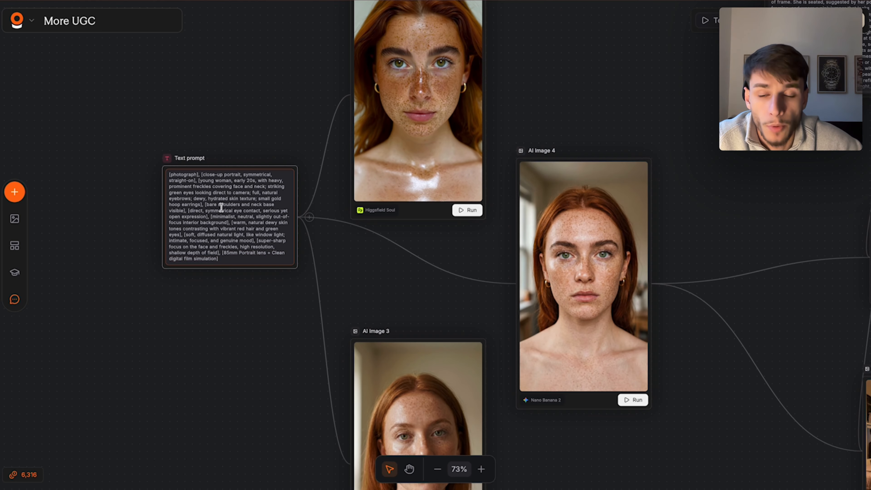
pyautogui.scroll(-5, 264, 309)
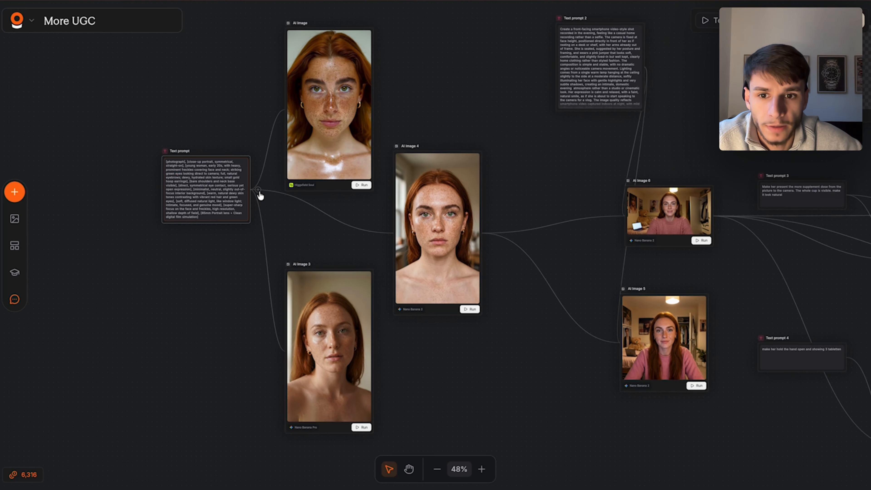
# Step: Branch a Generate Image node off the first text prompt and place it in the free space beside AI Image 3
pyautogui.moveTo(260, 193); pyautogui.dragTo(208, 311)
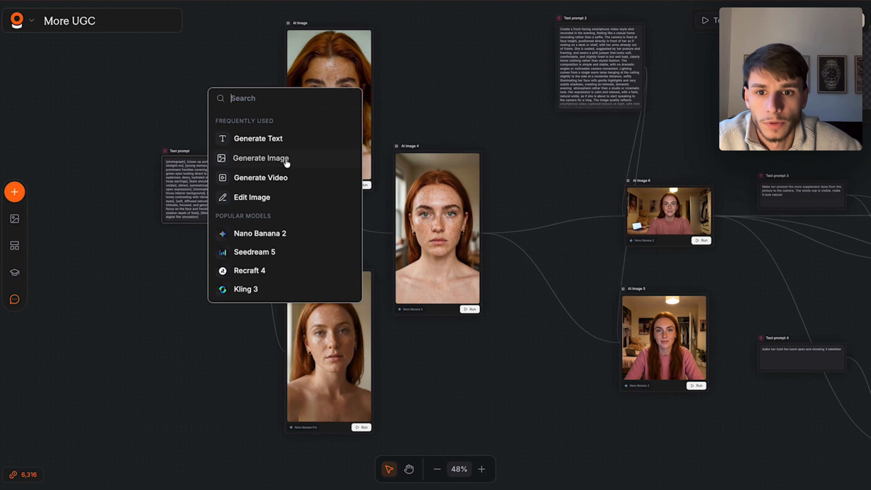
pyautogui.click(286, 163)
pyautogui.moveTo(430, 291); pyautogui.dragTo(381, 160)
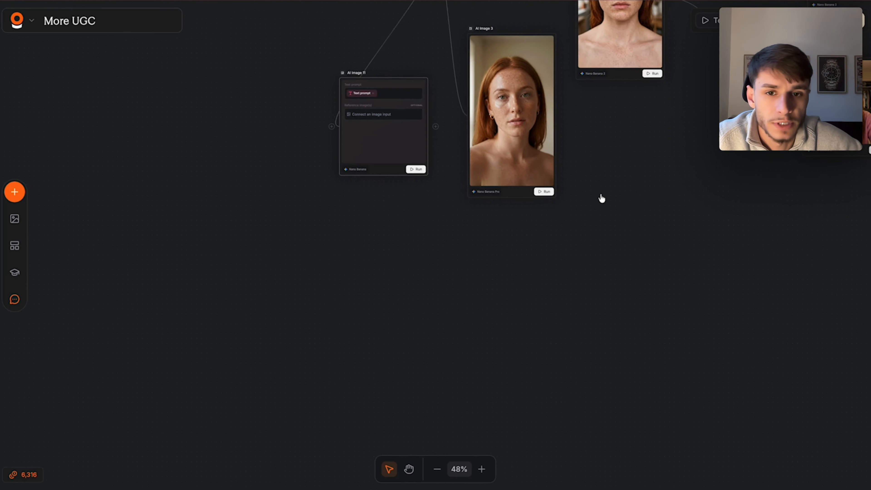
pyautogui.scroll(5, 601, 197)
# Step: Set the new image node's model to Nano Banana 2 and run the generation
pyautogui.click(325, 282)
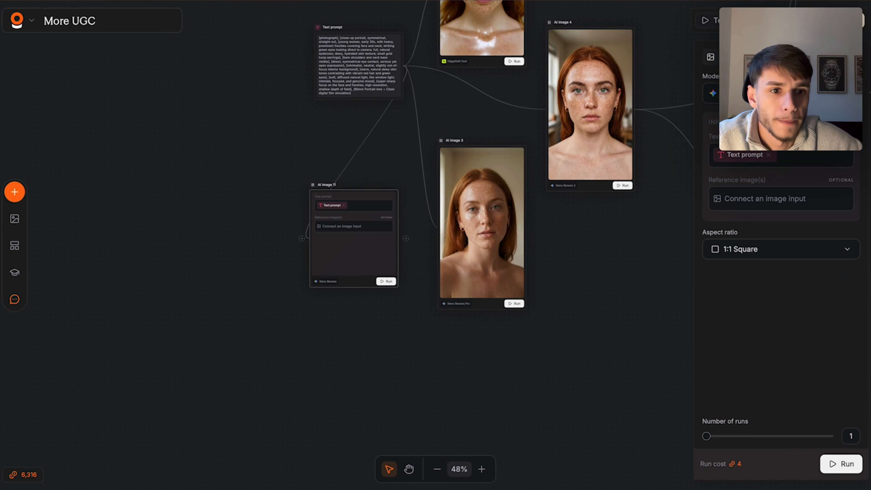
pyautogui.click(771, 92)
pyautogui.click(754, 118)
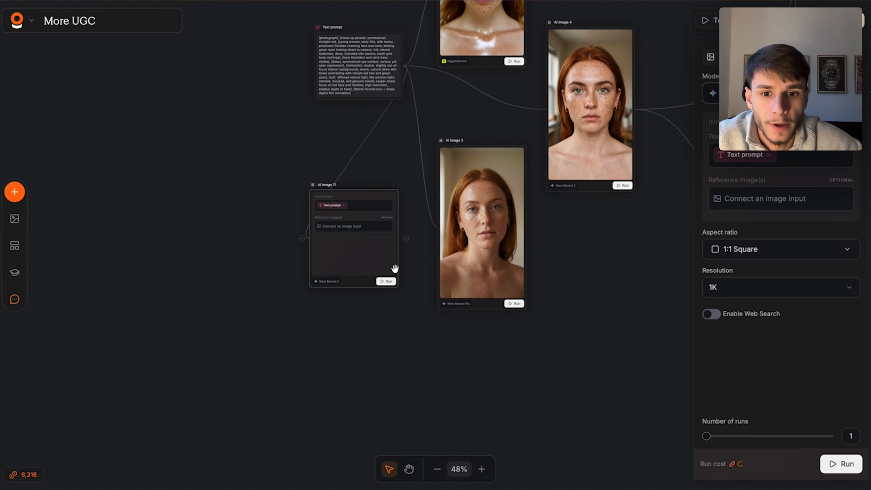
pyautogui.click(386, 281)
# Step: Review the wording of the portrait text prompt and the image nodes connected to it
pyautogui.scroll(3, 373, 200)
pyautogui.scroll(5, 373, 200)
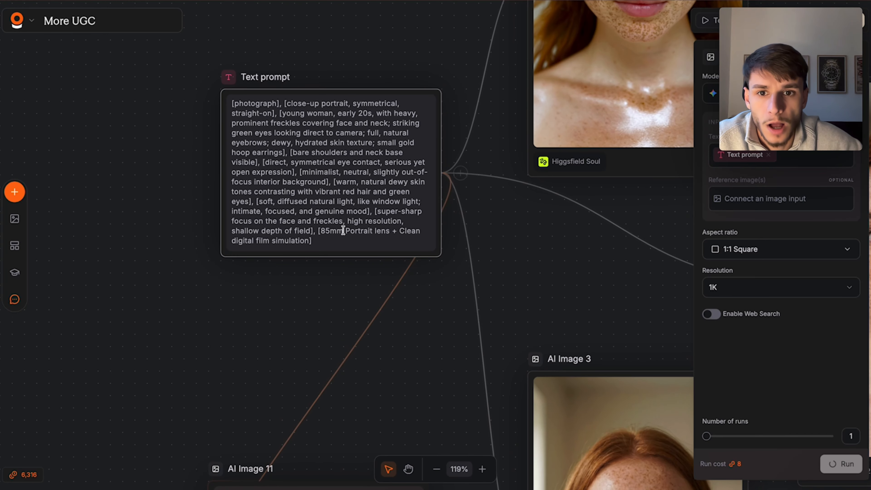
pyautogui.scroll(-3, 387, 243)
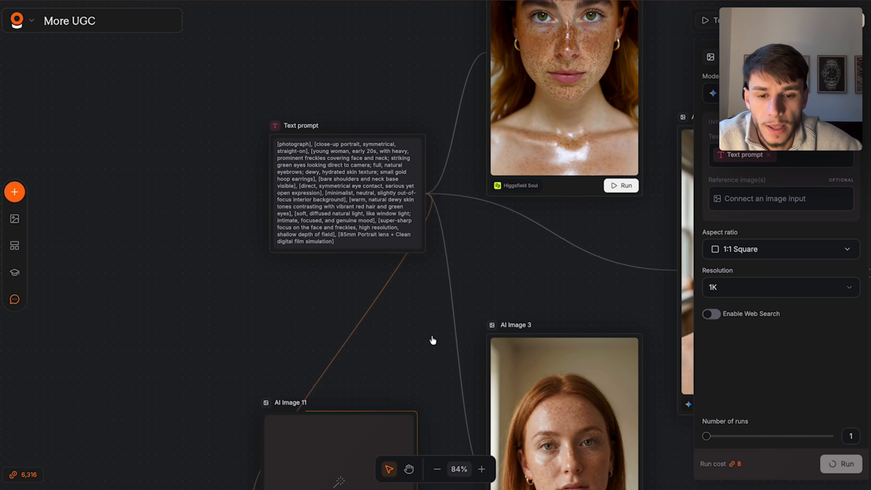
pyautogui.scroll(-5, 432, 339)
pyautogui.scroll(-3, 441, 303)
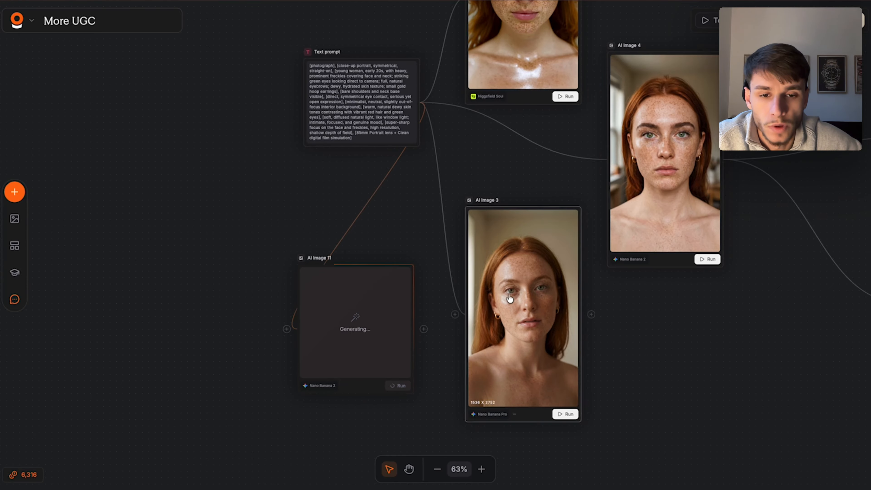
# Step: Move the AI Image 4 node slightly farther away from AI Image 3
pyautogui.hscroll(5, 510, 295)
pyautogui.scroll(3, 510, 295)
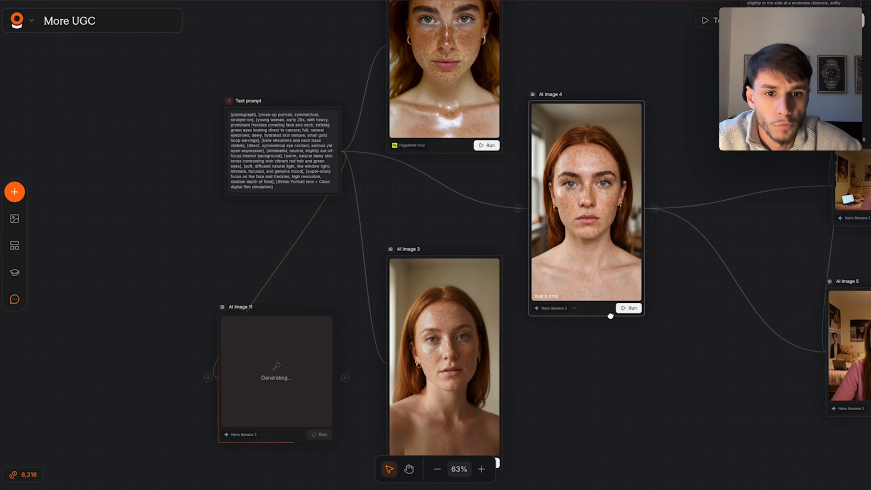
pyautogui.moveTo(610, 315); pyautogui.dragTo(606, 314)
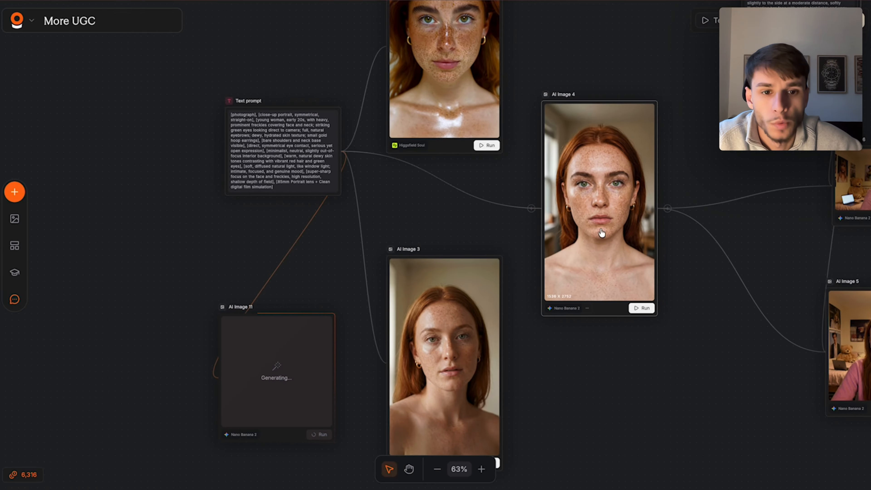
pyautogui.hscroll(2, 648, 223)
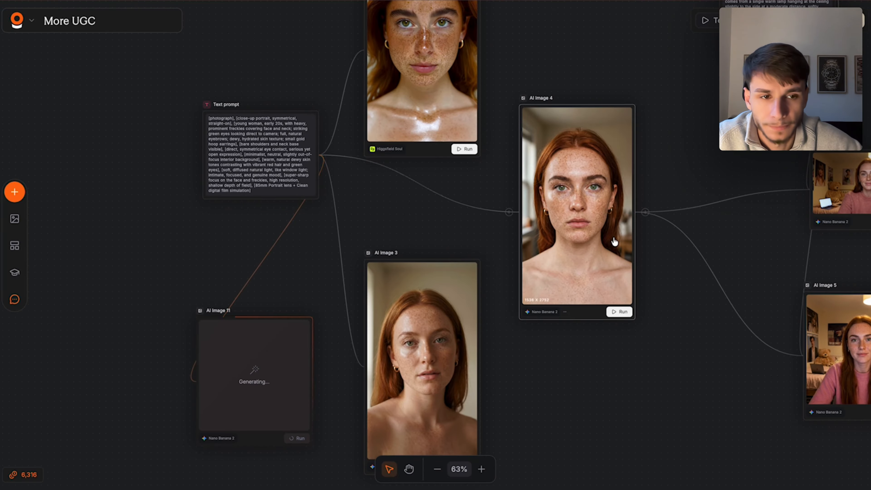
pyautogui.scroll(-3, 613, 241)
pyautogui.hscroll(-2, 613, 241)
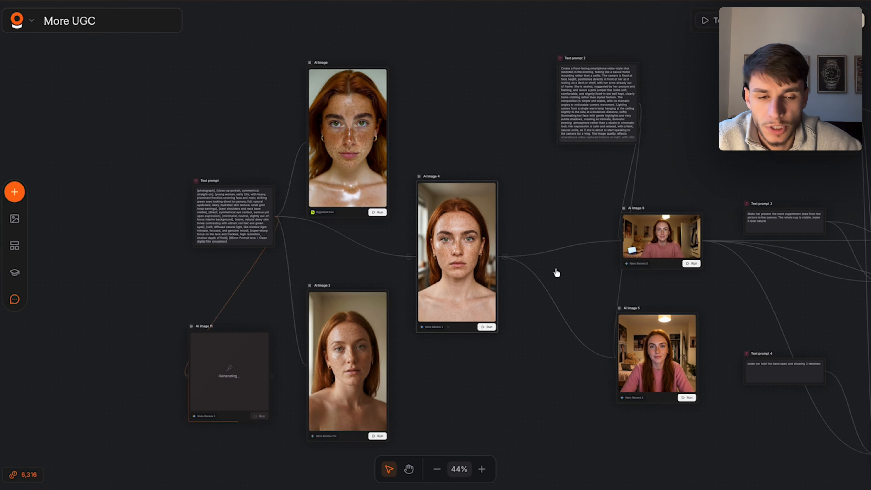
# Step: Examine the newly generated AI Image 11 portrait up close and compare it with the other portrait nodes
pyautogui.hscroll(8, 556, 272)
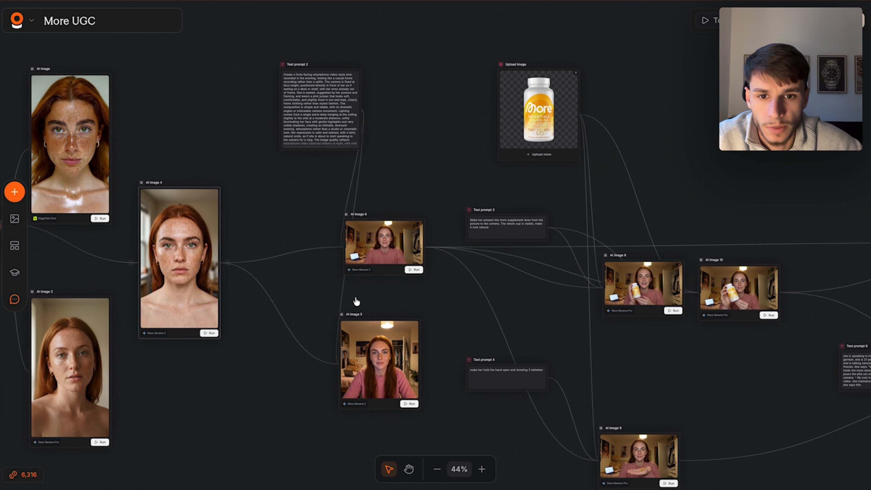
pyautogui.hscroll(-4, 356, 301)
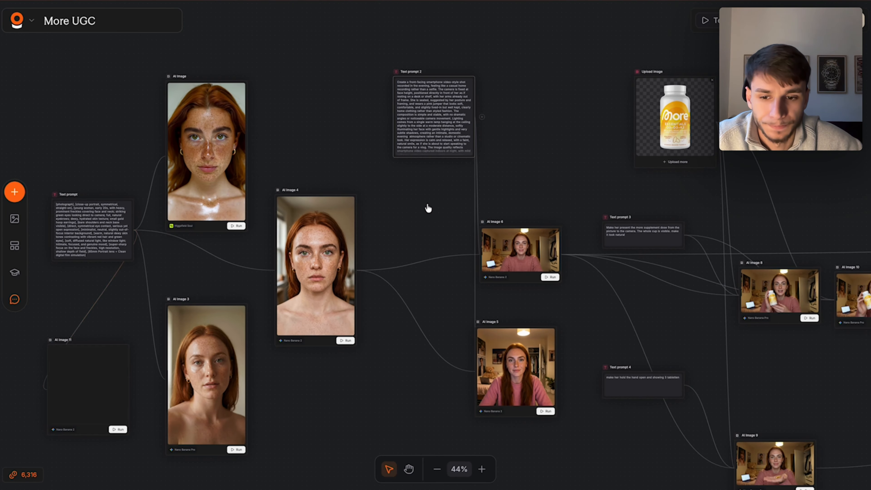
pyautogui.hscroll(-3, 412, 266)
pyautogui.scroll(-1, 412, 266)
pyautogui.scroll(6, 191, 344)
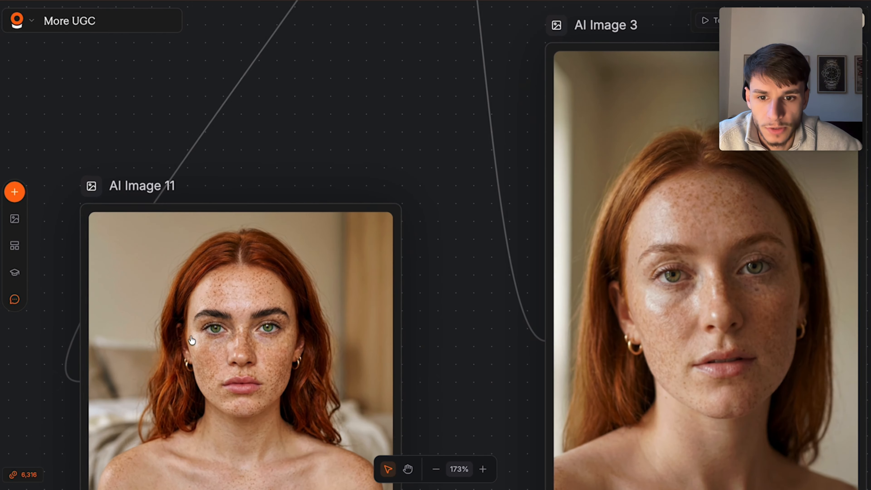
pyautogui.scroll(-4, 191, 343)
pyautogui.scroll(-1, 191, 339)
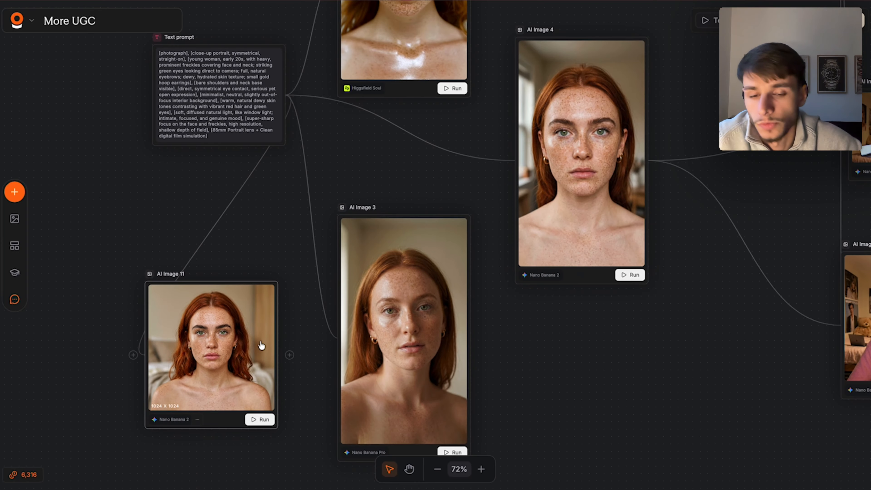
# Step: Follow the workflow from AI Image 4 through the scene, product and video nodes, and examine the Merge videos result
pyautogui.hscroll(10, 267, 345)
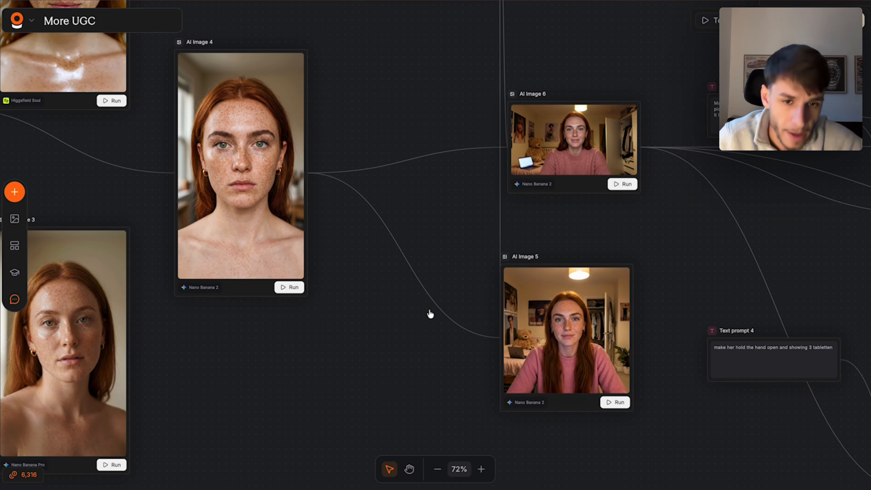
pyautogui.hscroll(13, 430, 314)
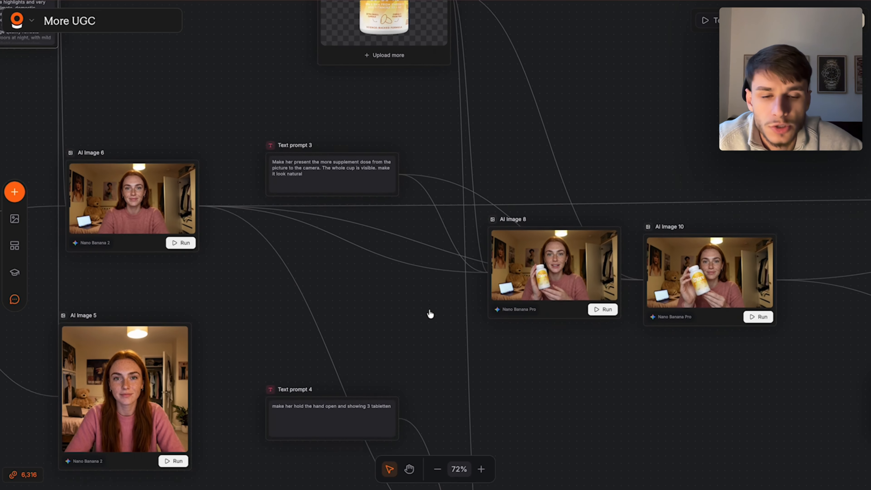
pyautogui.scroll(-5, 430, 314)
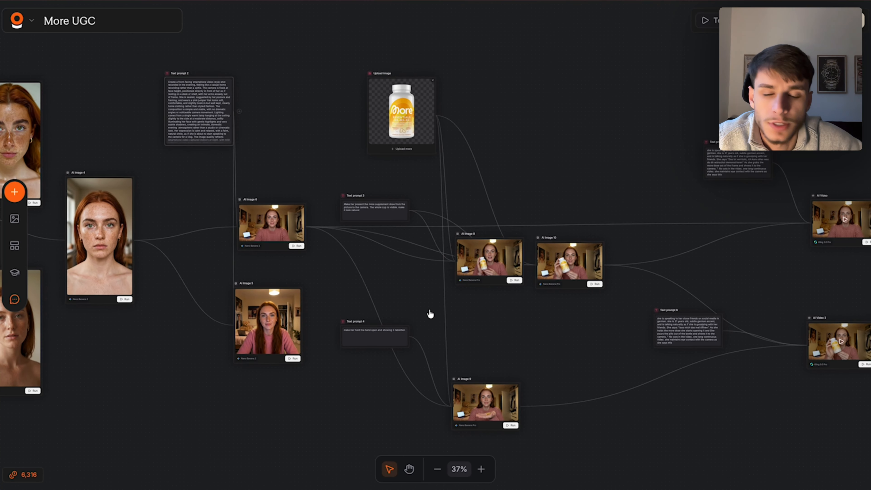
pyautogui.hscroll(-1, 430, 314)
pyautogui.scroll(1, 413, 292)
pyautogui.hscroll(-1, 414, 293)
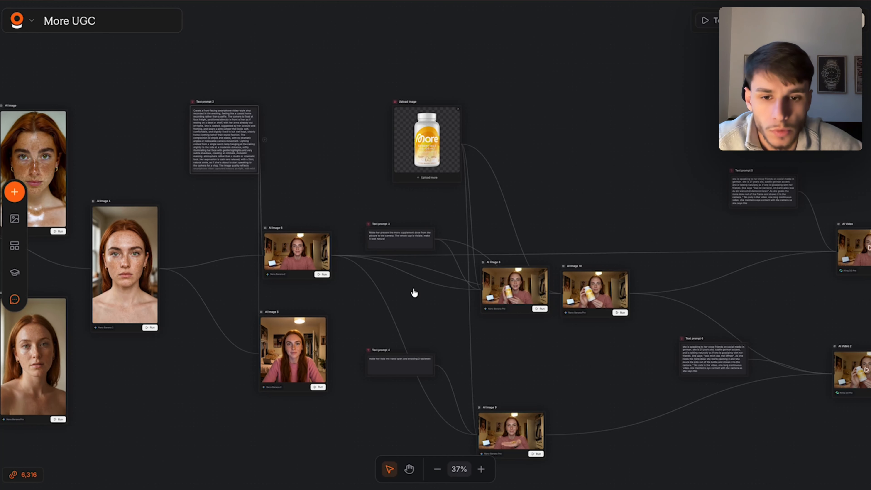
pyautogui.hscroll(3, 397, 326)
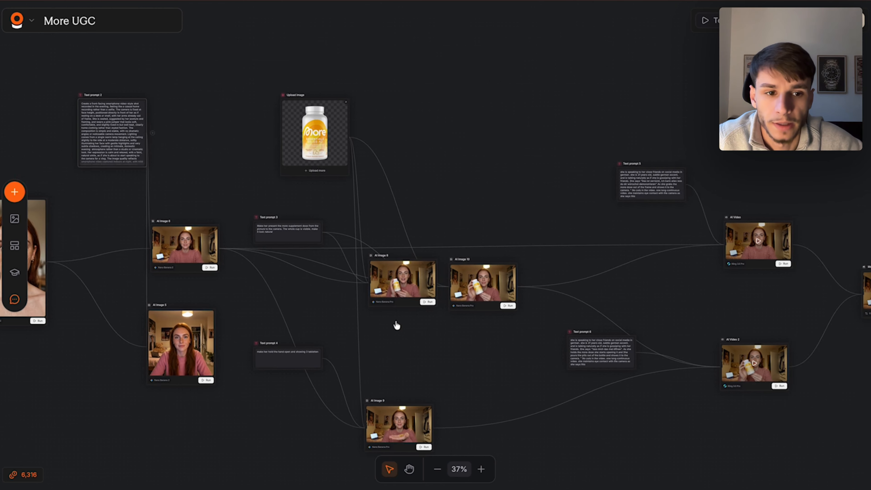
pyautogui.scroll(-2, 396, 325)
pyautogui.hscroll(4, 396, 325)
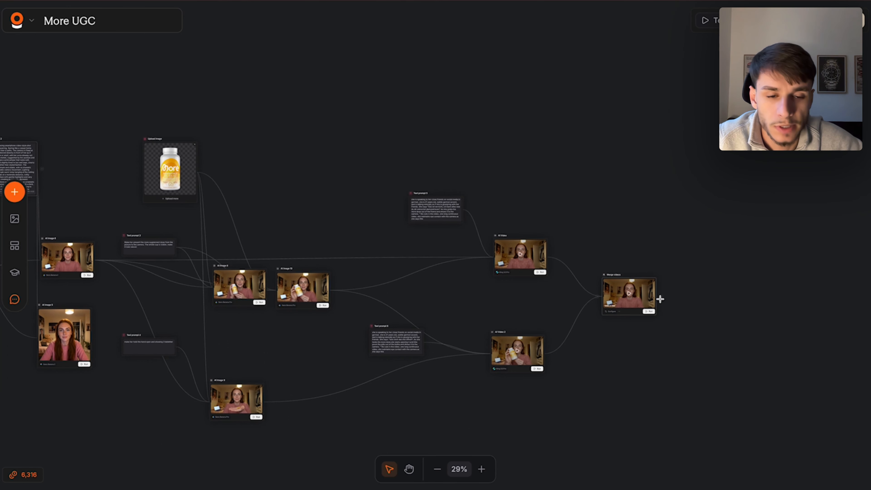
pyautogui.scroll(5, 659, 299)
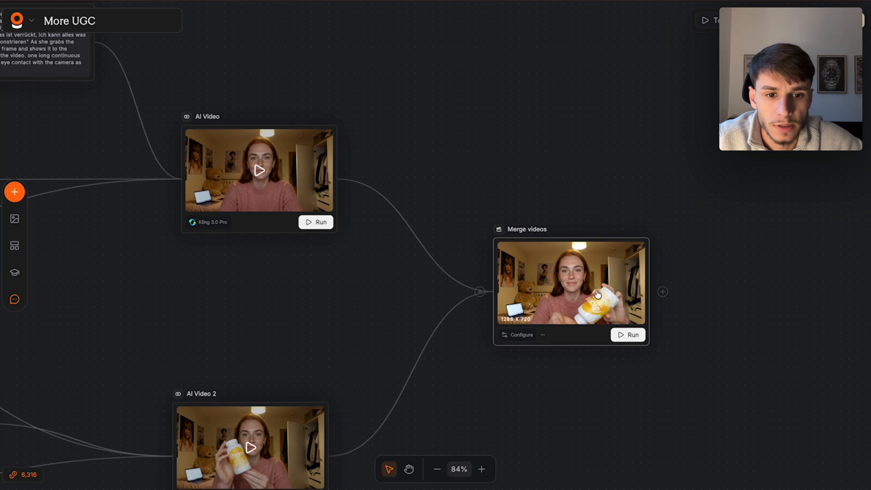
# Step: Trace the node chain back from the Merge videos node to the character portraits
pyautogui.scroll(-5, 597, 294)
pyautogui.hscroll(-5, 597, 294)
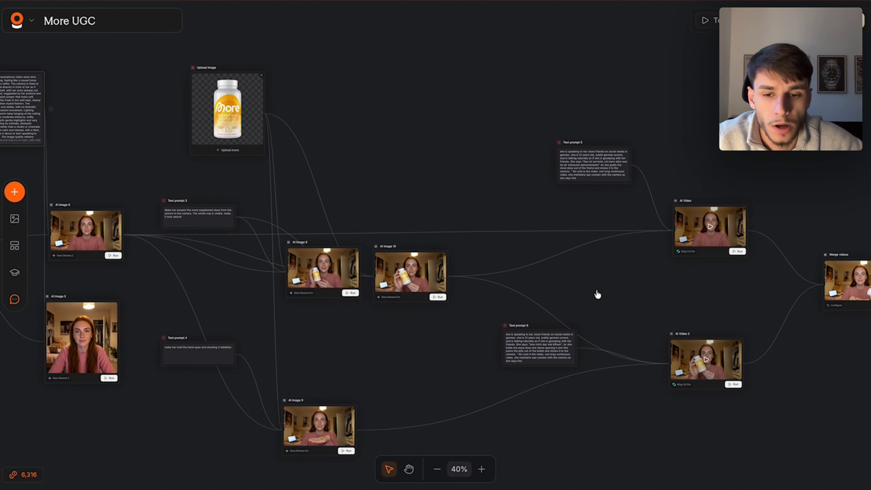
pyautogui.hscroll(-3, 378, 295)
pyautogui.hscroll(5, 387, 297)
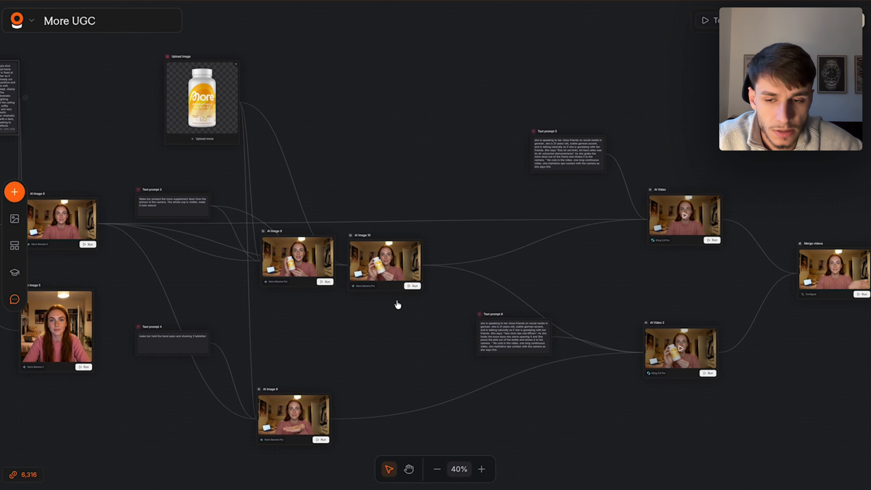
pyautogui.hscroll(-5, 397, 304)
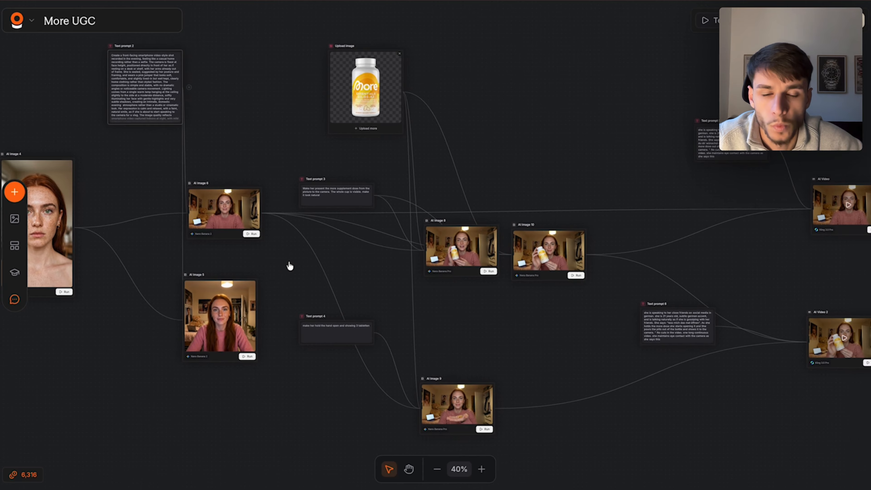
pyautogui.scroll(1, 289, 265)
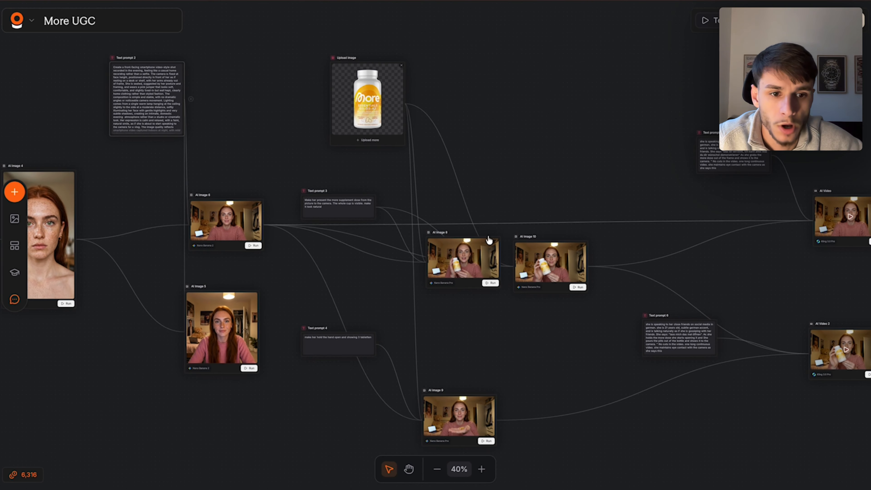
pyautogui.hscroll(-6, 489, 235)
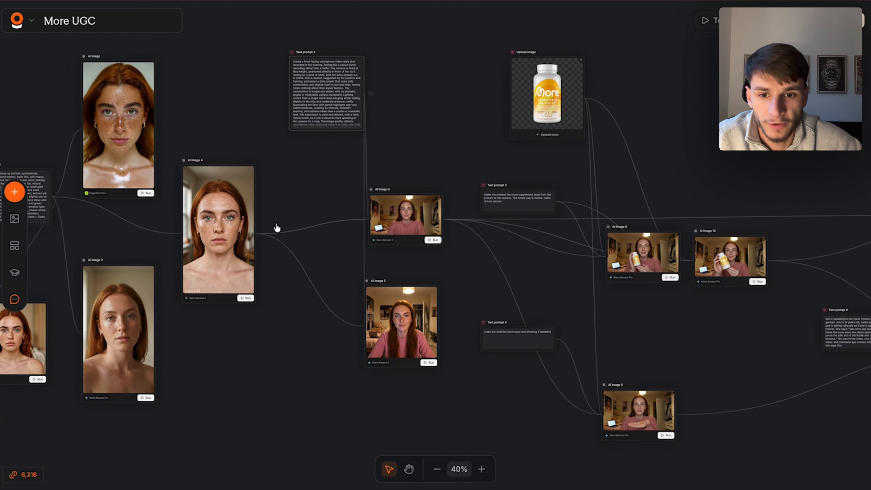
# Step: Nudge the AI Image 6 node slightly higher and check its prompt, reference image, aspect ratio and resolution settings
pyautogui.scroll(5, 307, 229)
pyautogui.hscroll(2, 307, 229)
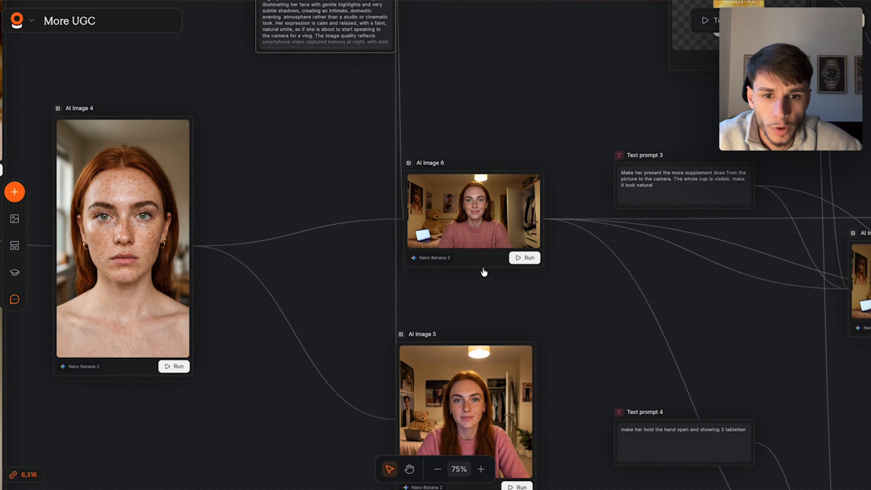
pyautogui.moveTo(488, 259); pyautogui.dragTo(450, 257)
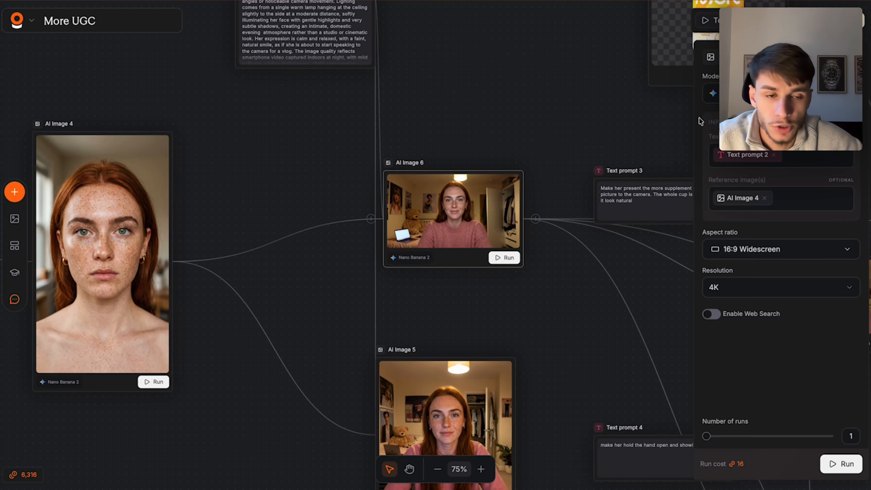
pyautogui.click(446, 148)
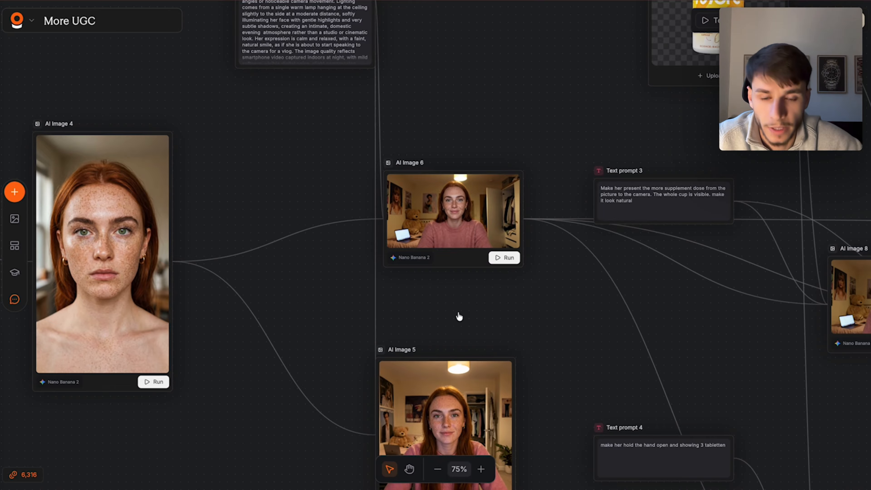
# Step: Compare AI Image 5 with AI Image 6 and look through the resolution options available for AI Image 6
pyautogui.scroll(-3, 459, 315)
pyautogui.hscroll(1, 459, 316)
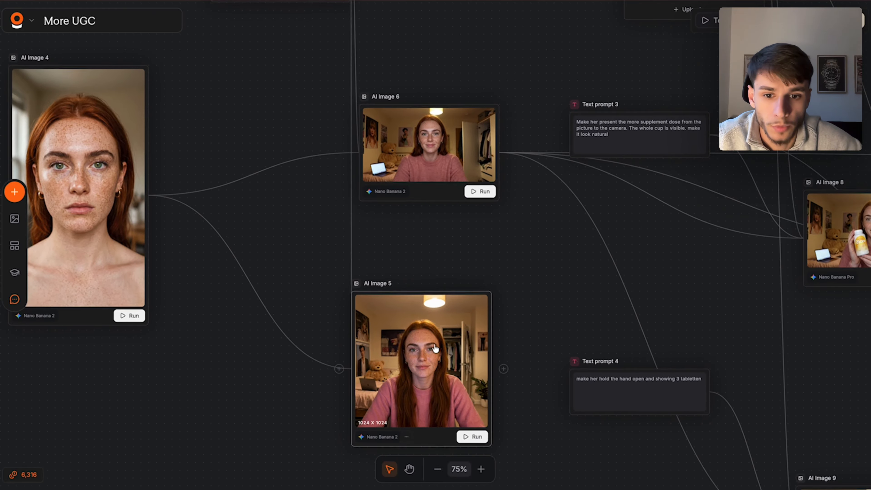
pyautogui.hscroll(1, 428, 427)
pyautogui.scroll(2, 424, 441)
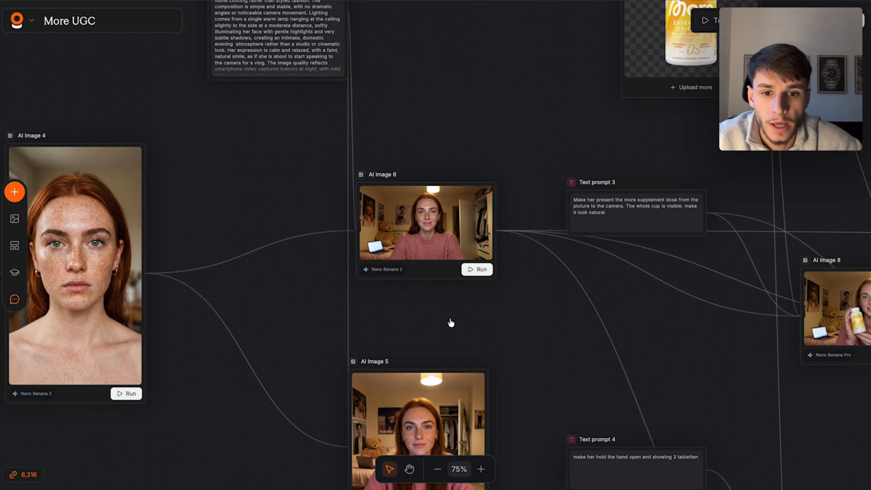
pyautogui.click(434, 275)
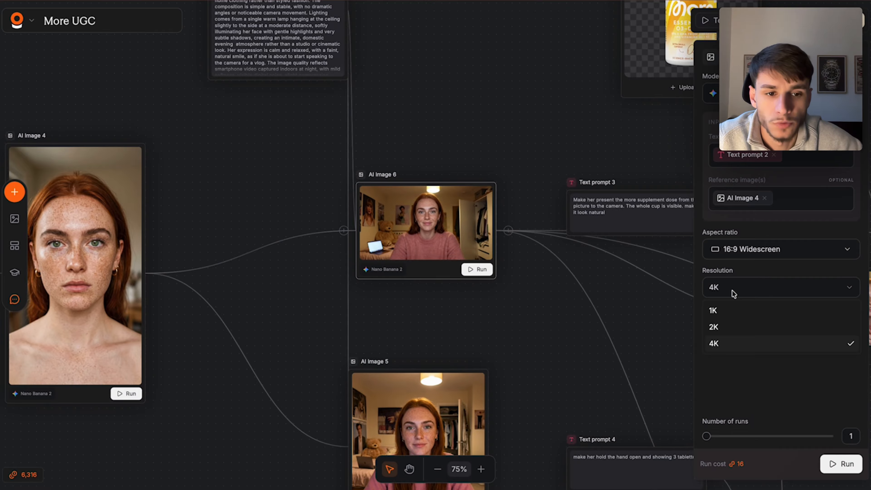
pyautogui.click(732, 294)
# Step: Read Text prompt 2 and examine the AI Image 6 scene generated from it up close
pyautogui.scroll(6, 517, 331)
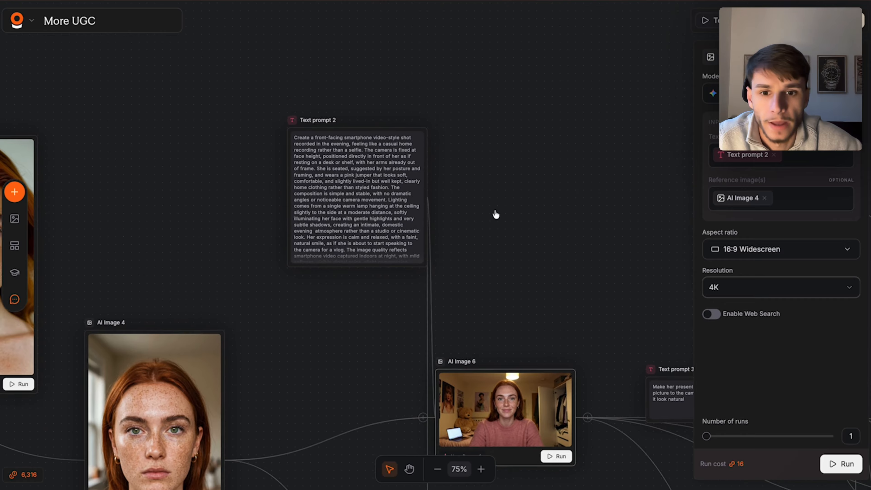
pyautogui.scroll(5, 394, 272)
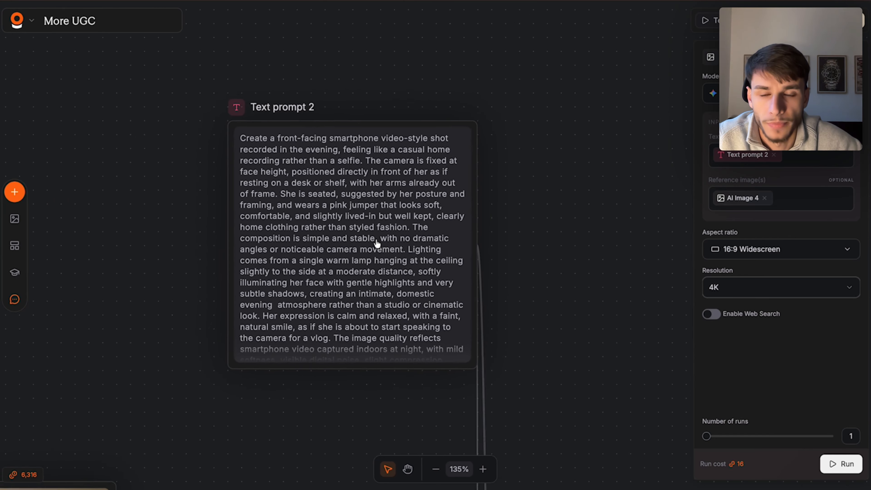
pyautogui.scroll(-5, 377, 243)
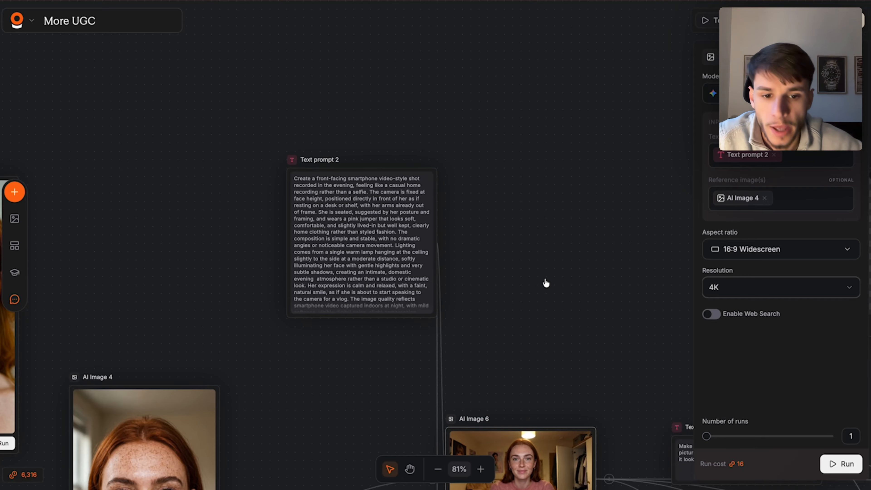
pyautogui.scroll(-5, 546, 283)
pyautogui.scroll(5, 530, 282)
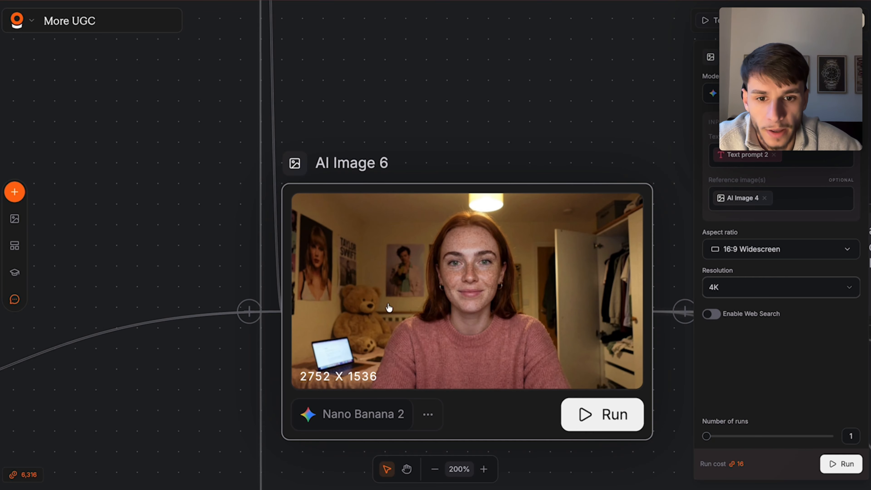
pyautogui.scroll(-5, 389, 308)
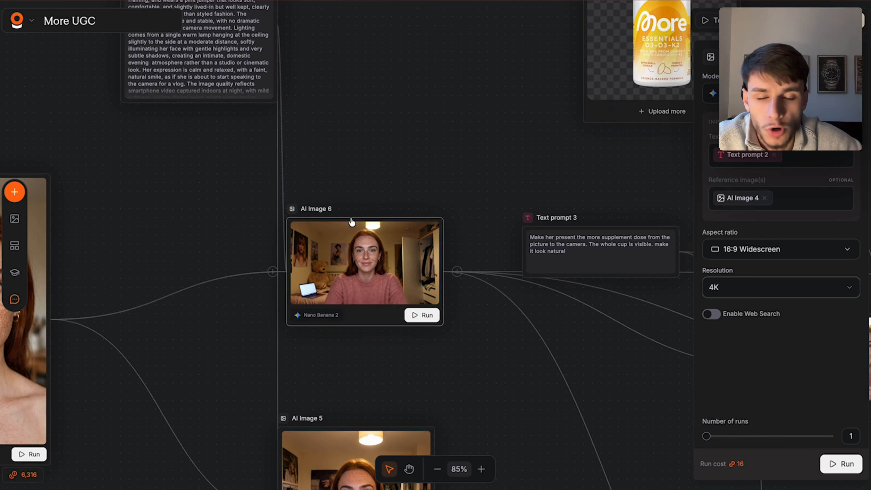
# Step: Move the AI Image 6 node slightly farther away from AI Image 4, toward Text prompt 3
pyautogui.hscroll(5, 368, 295)
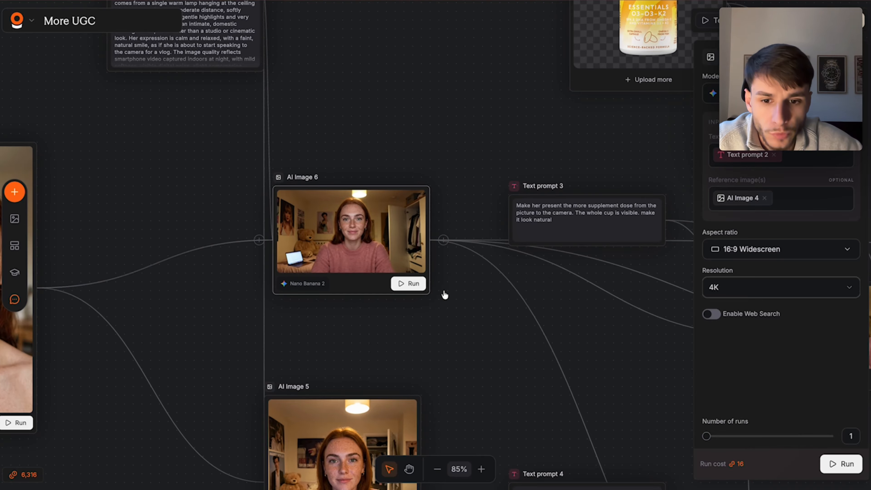
pyautogui.moveTo(306, 298); pyautogui.dragTo(347, 303)
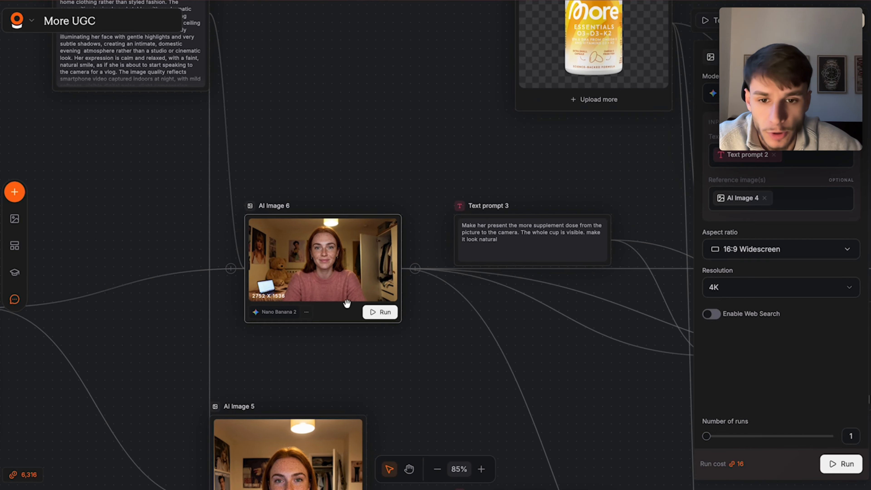
pyautogui.scroll(-3, 426, 308)
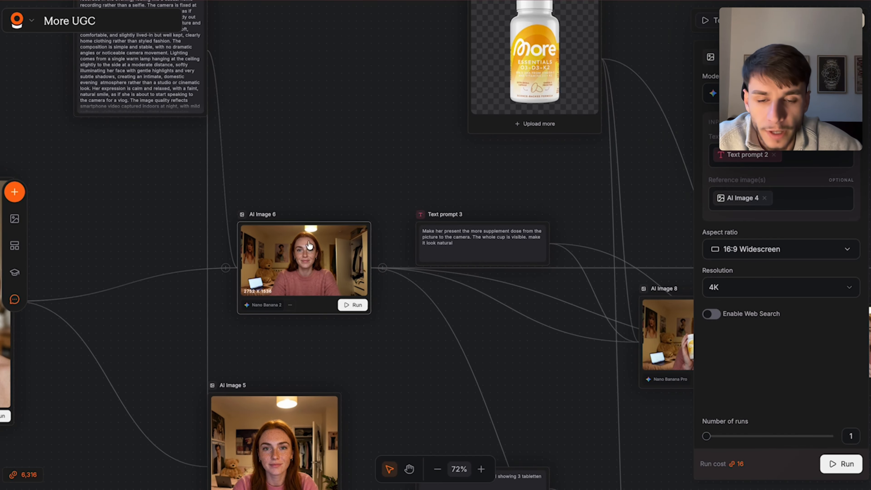
# Step: Move the AI Image 8 node slightly higher and examine the product bottle in its picture up close
pyautogui.scroll(-4, 369, 276)
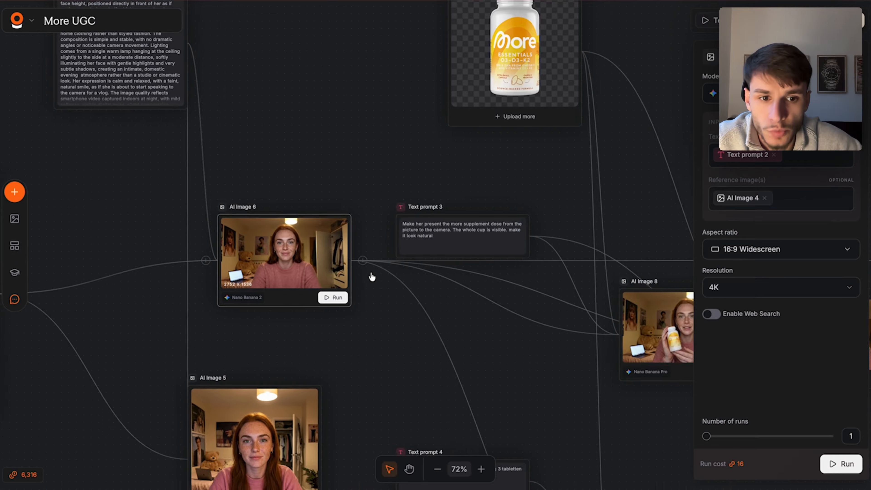
pyautogui.moveTo(558, 329); pyautogui.dragTo(553, 310)
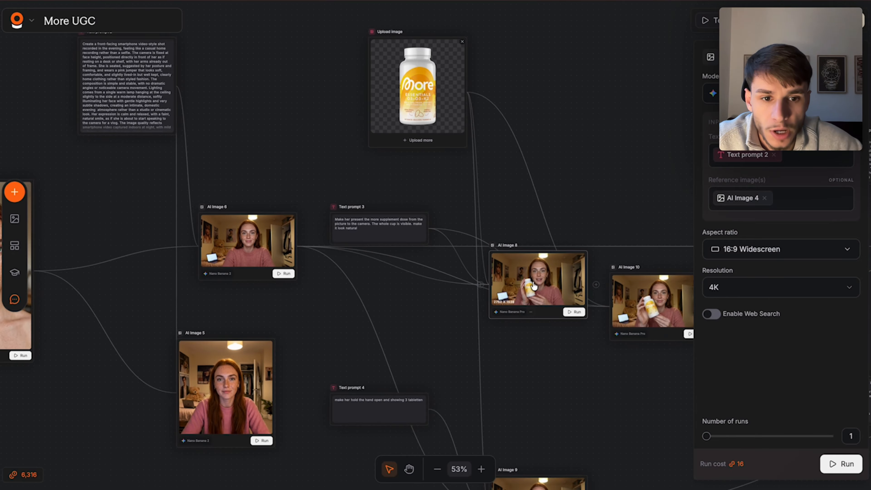
pyautogui.scroll(5, 533, 286)
pyautogui.scroll(5, 556, 278)
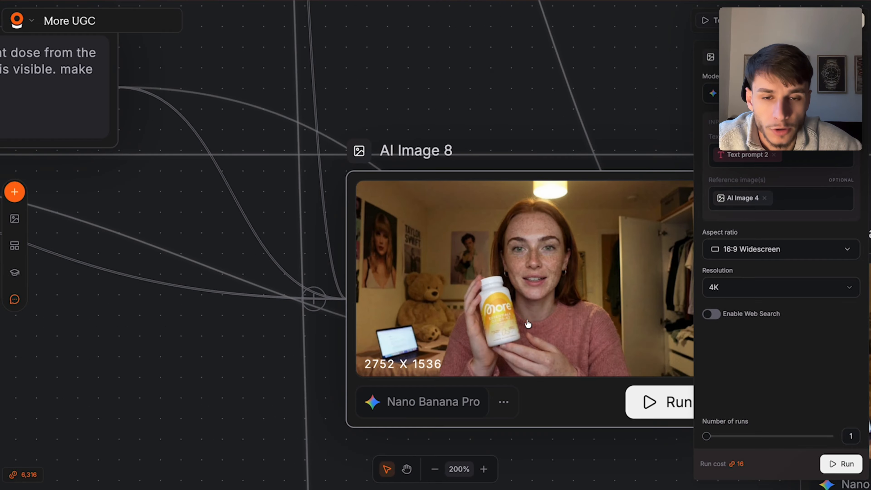
# Step: Examine the uploaded product bottle image and read Text prompt 3, both of which feed AI Image 8
pyautogui.scroll(-5, 527, 323)
pyautogui.scroll(5, 507, 264)
pyautogui.scroll(-1, 360, 120)
pyautogui.scroll(2, 323, 159)
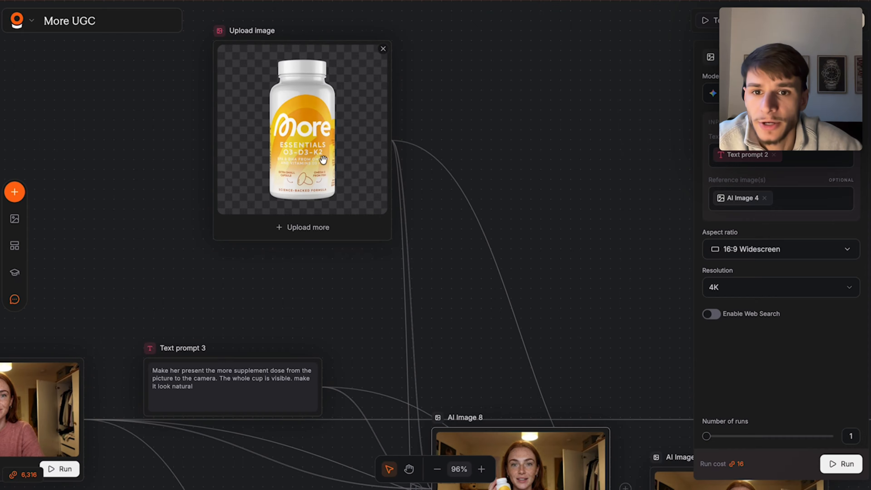
pyautogui.scroll(-3, 247, 226)
pyautogui.scroll(2, 192, 295)
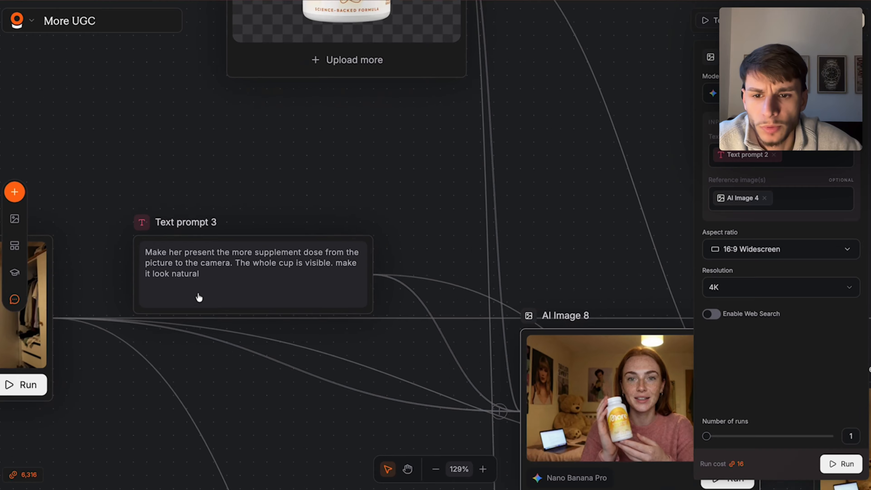
# Step: Read Text prompt 3 up close and move the AI Image 8 node slightly lower and closer to the prompt
pyautogui.scroll(3, 199, 297)
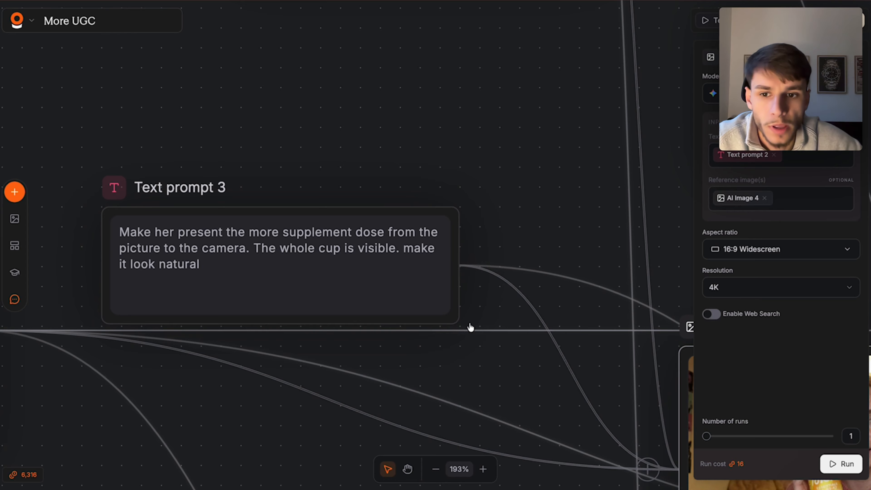
pyautogui.scroll(-5, 435, 316)
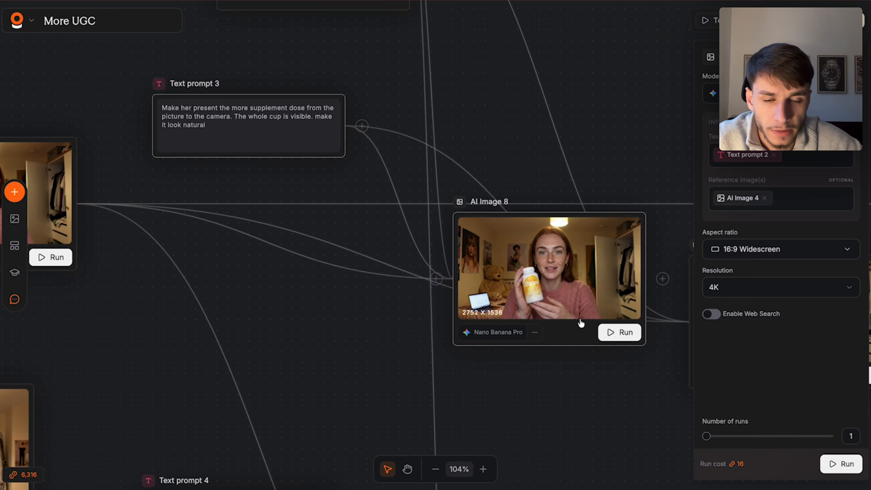
pyautogui.scroll(-2, 580, 322)
pyautogui.scroll(-2, 579, 274)
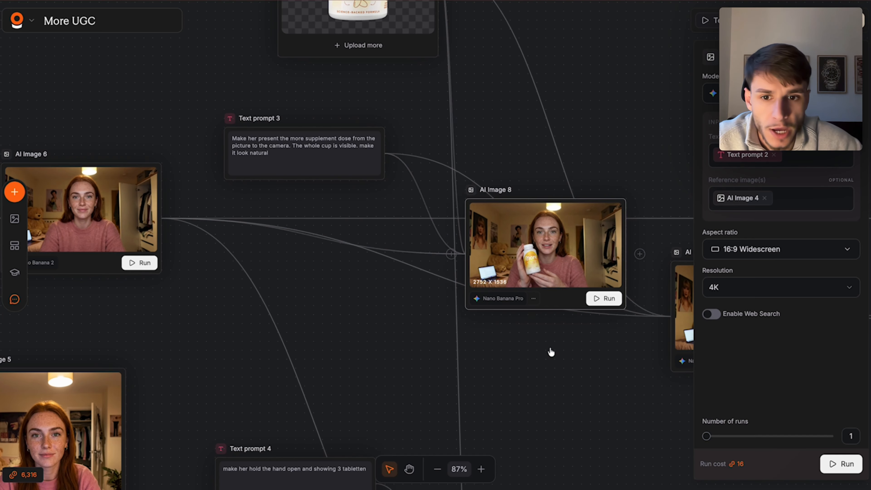
pyautogui.moveTo(551, 281); pyautogui.dragTo(558, 301)
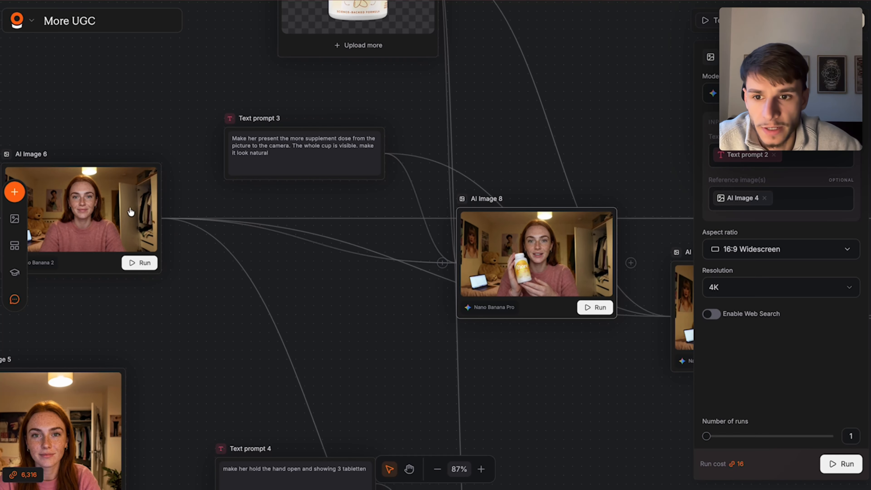
# Step: Move the AI Image 10 node up so it is level with the AI Image 8 node
pyautogui.scroll(5, 331, 171)
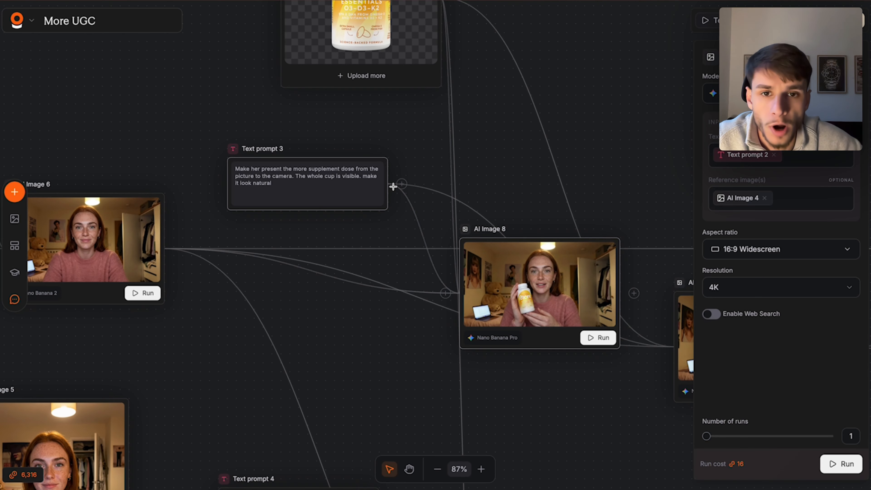
pyautogui.scroll(-3, 470, 164)
pyautogui.scroll(-2, 480, 240)
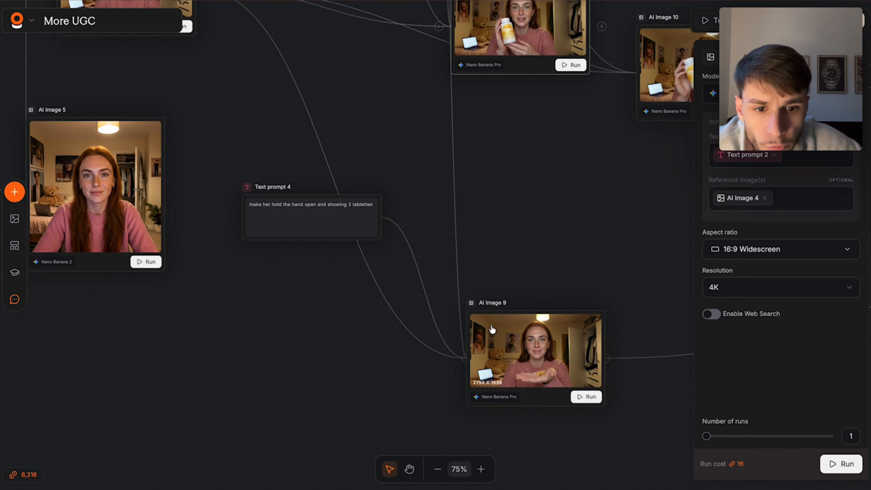
pyautogui.scroll(4, 491, 324)
pyautogui.hscroll(10, 491, 324)
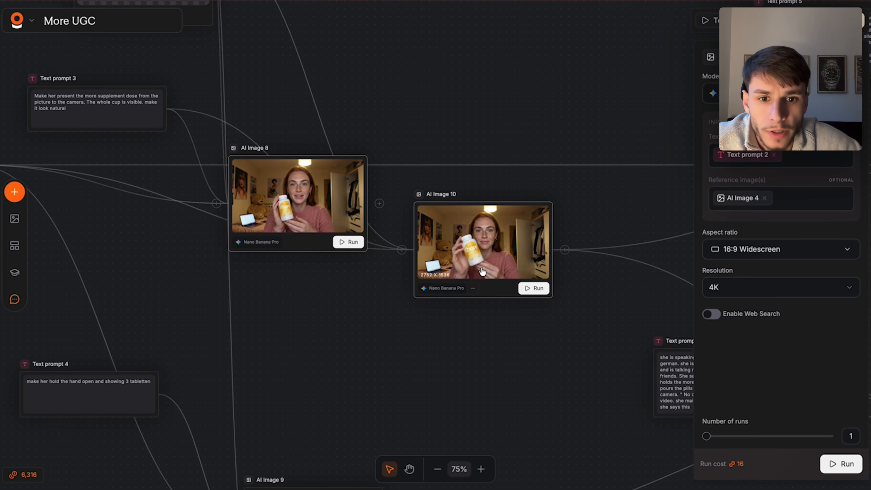
pyautogui.moveTo(501, 292); pyautogui.dragTo(489, 246)
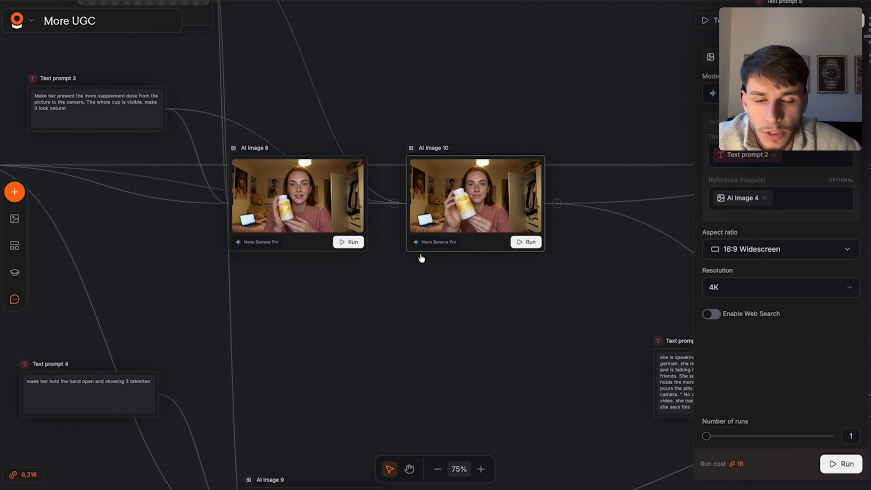
# Step: Move the AI Image 9 node slightly higher and examine the open hand with tablets in its picture up close
pyautogui.scroll(-10, 421, 258)
pyautogui.scroll(-1, 421, 266)
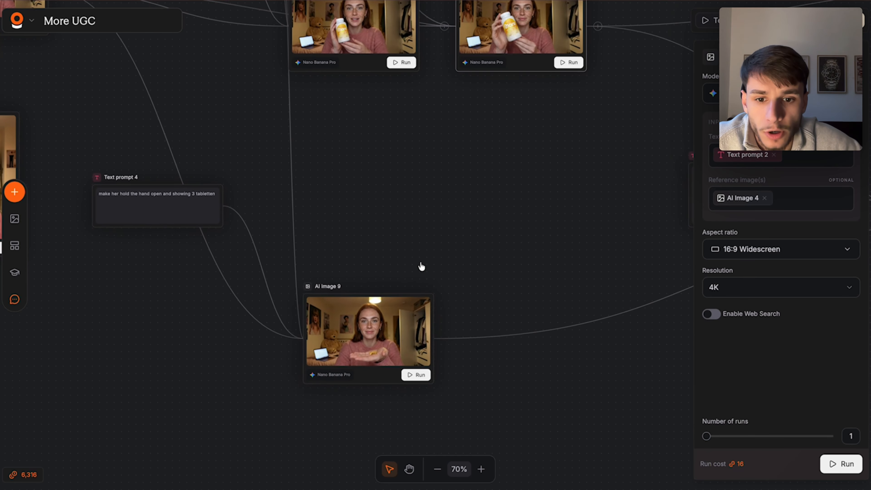
pyautogui.moveTo(370, 376); pyautogui.dragTo(369, 358)
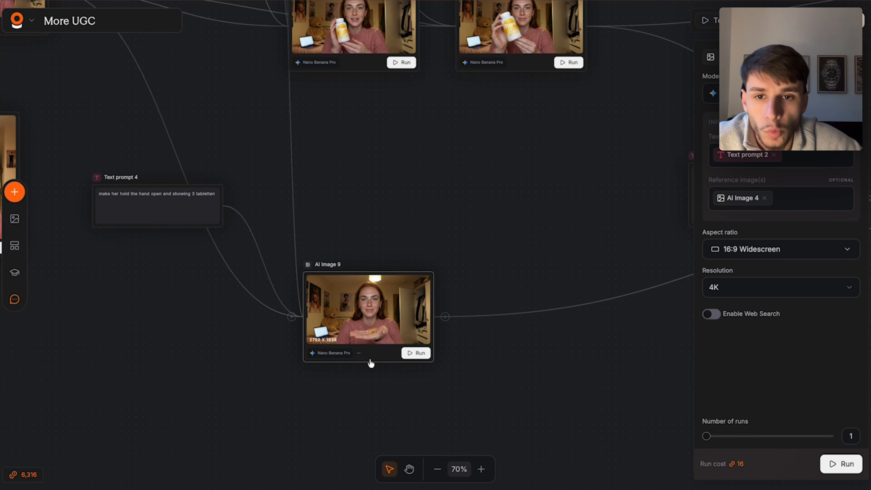
pyautogui.scroll(3, 370, 362)
pyautogui.scroll(10, 399, 379)
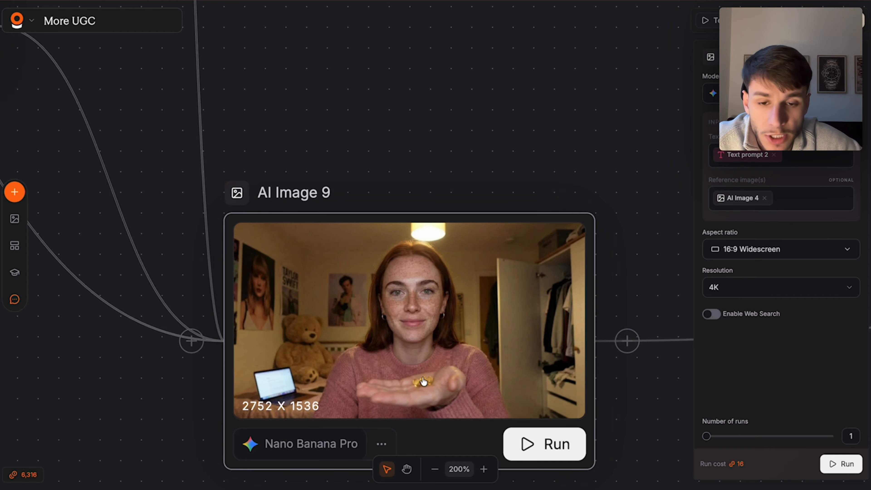
pyautogui.scroll(-8, 424, 384)
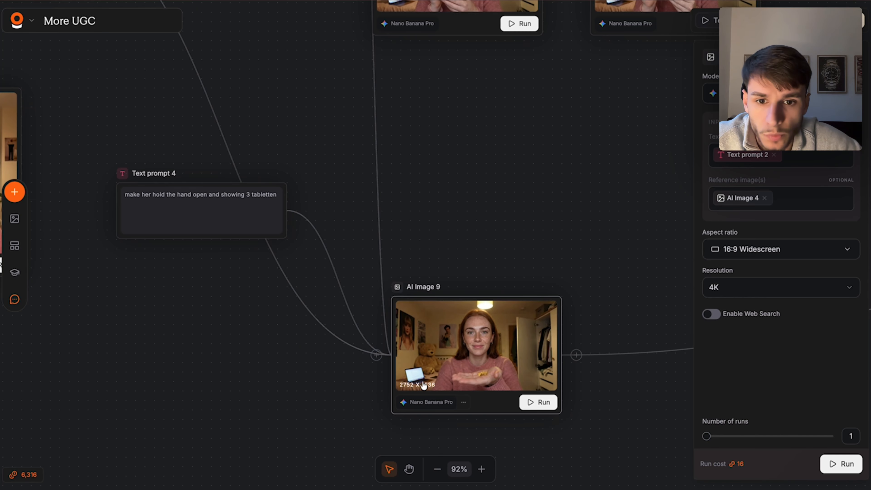
# Step: Move the Text prompt 4 node below the level of AI Image 9 and center the uploaded bottle image more closely over Text prompt 3
pyautogui.scroll(-2, 424, 385)
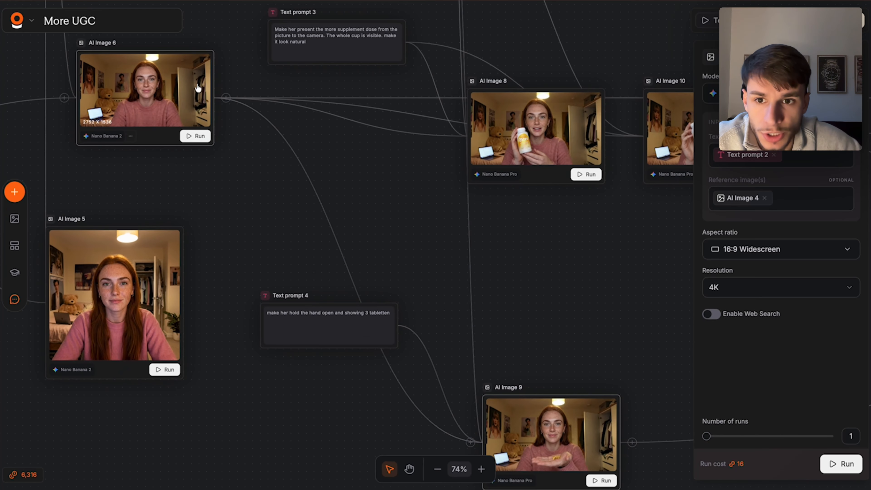
pyautogui.scroll(-3, 295, 264)
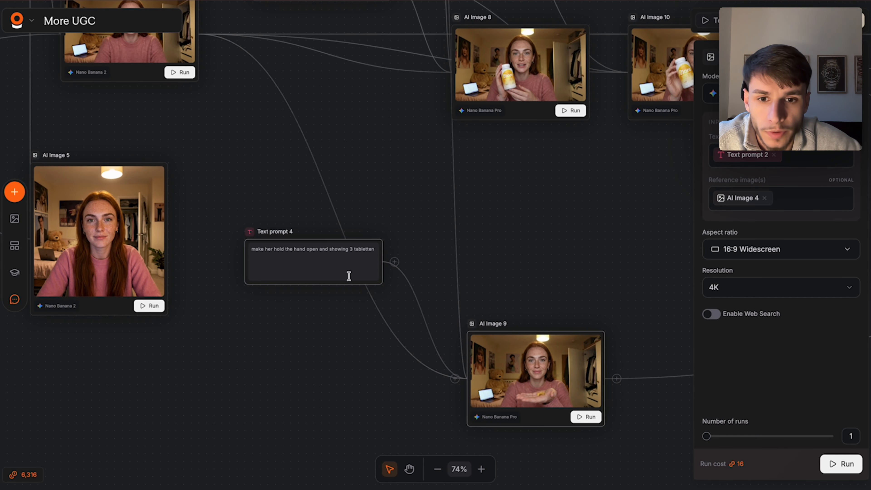
pyautogui.moveTo(344, 289); pyautogui.dragTo(294, 410)
pyautogui.scroll(-3, 482, 244)
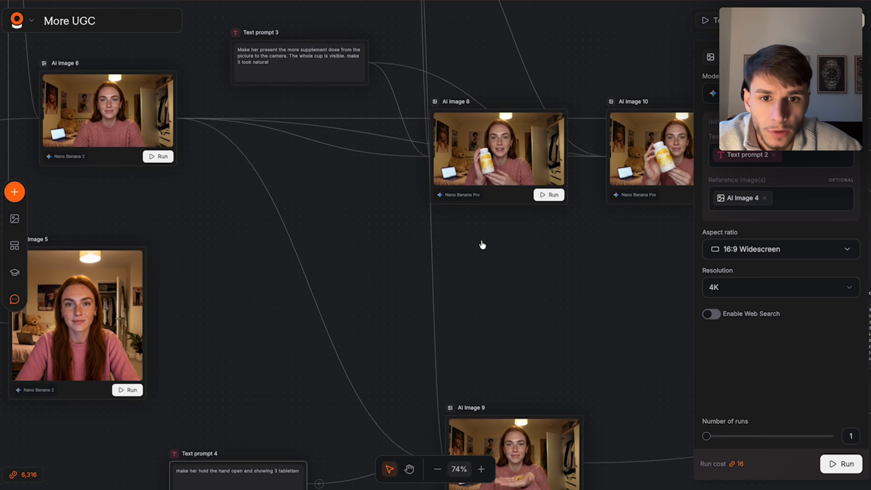
pyautogui.scroll(4, 483, 245)
pyautogui.moveTo(394, 164); pyautogui.dragTo(370, 164)
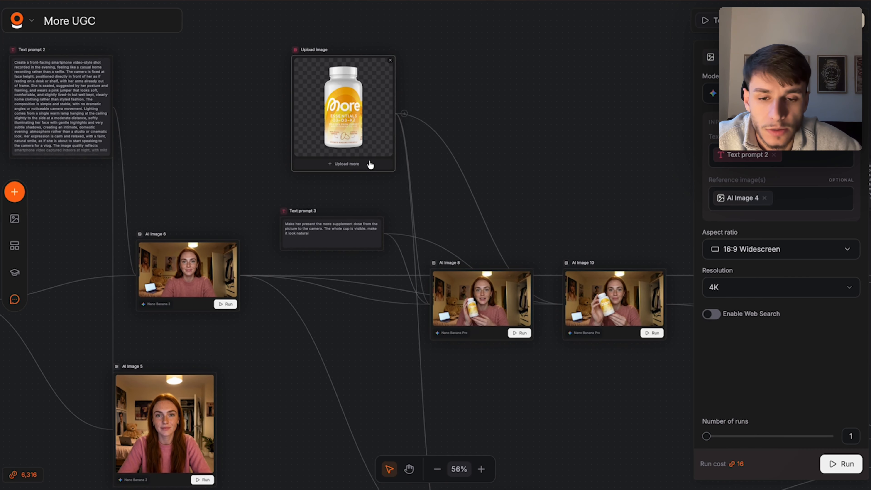
# Step: Move the AI Image 9 node so it lines up directly below the AI Image 8 node
pyautogui.scroll(-5, 415, 235)
pyautogui.scroll(-4, 418, 243)
pyautogui.moveTo(491, 369); pyautogui.dragTo(481, 314)
pyautogui.scroll(3, 472, 277)
pyautogui.scroll(-3, 472, 277)
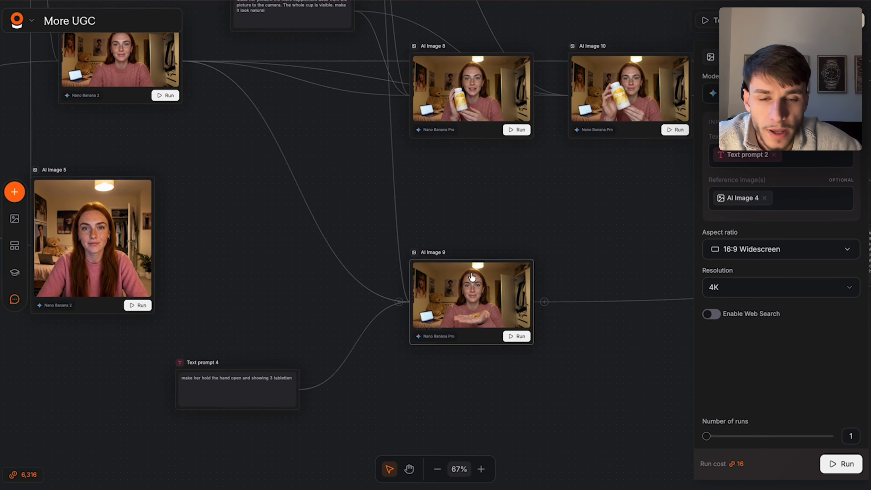
# Step: Rename the AI Image 8 node as Shot2, AI Image 9 as Shot 3 and AI Image 6 as Shot 1
pyautogui.scroll(2, 429, 80)
pyautogui.doubleClick(421, 61)
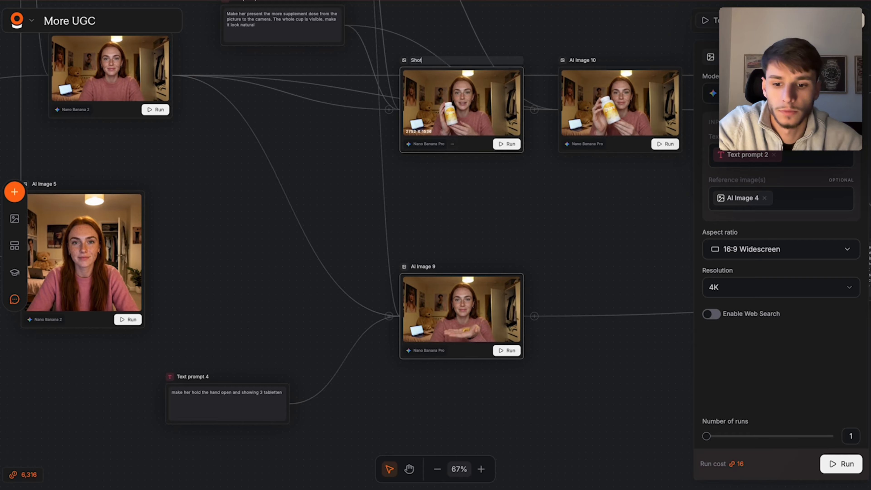
pyautogui.doubleClick(424, 266)
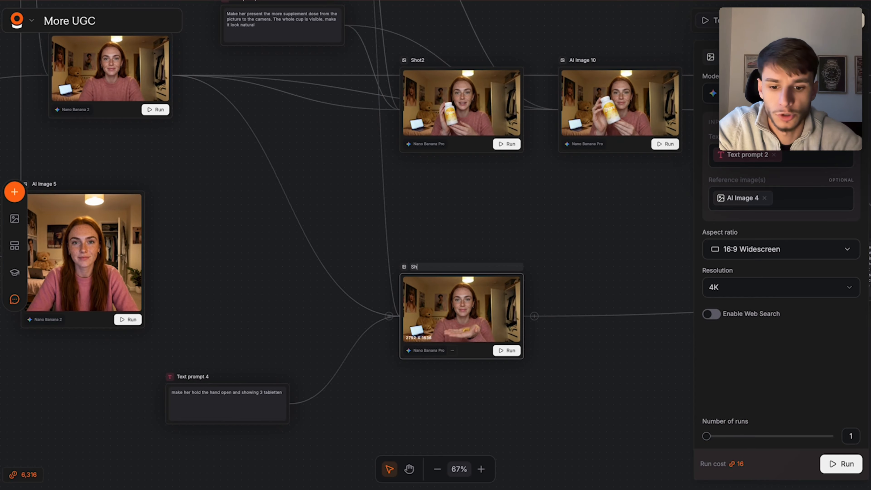
pyautogui.scroll(3, 91, 123)
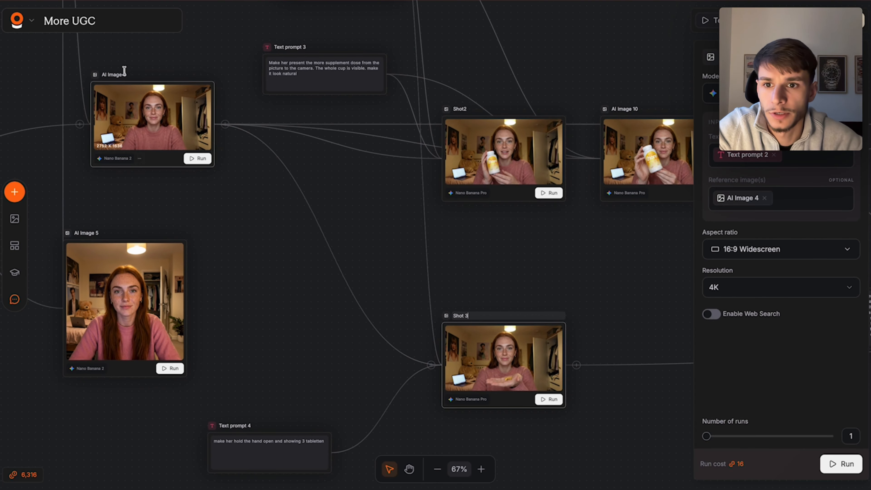
pyautogui.doubleClick(119, 73)
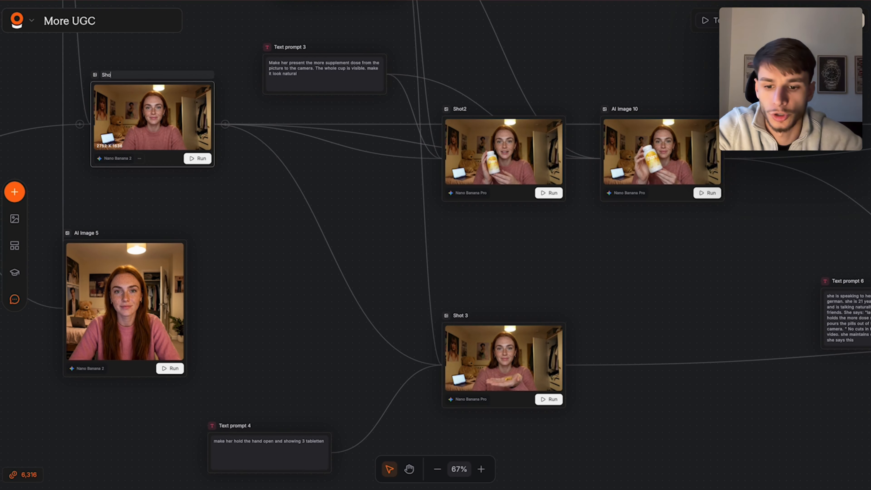
pyautogui.click(269, 280)
# Step: Move the AI Video node slightly so it lines up directly above the AI Video 2 node
pyautogui.hscroll(2, 391, 294)
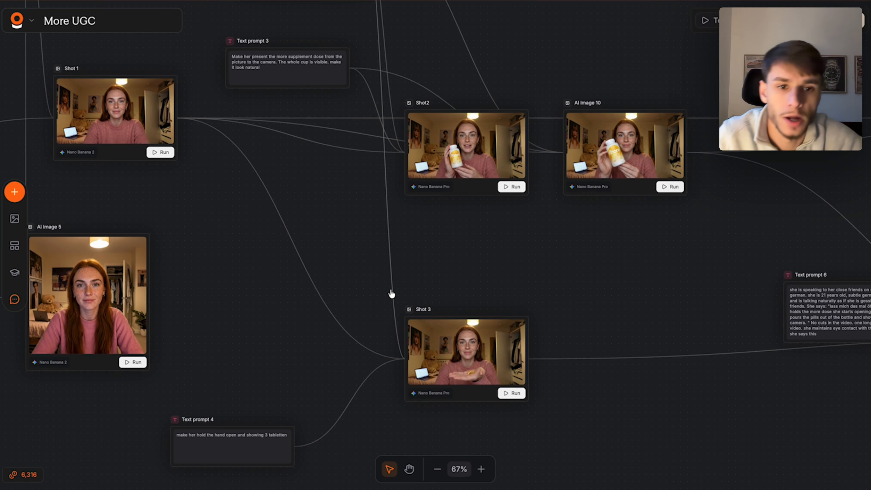
pyautogui.hscroll(5, 481, 277)
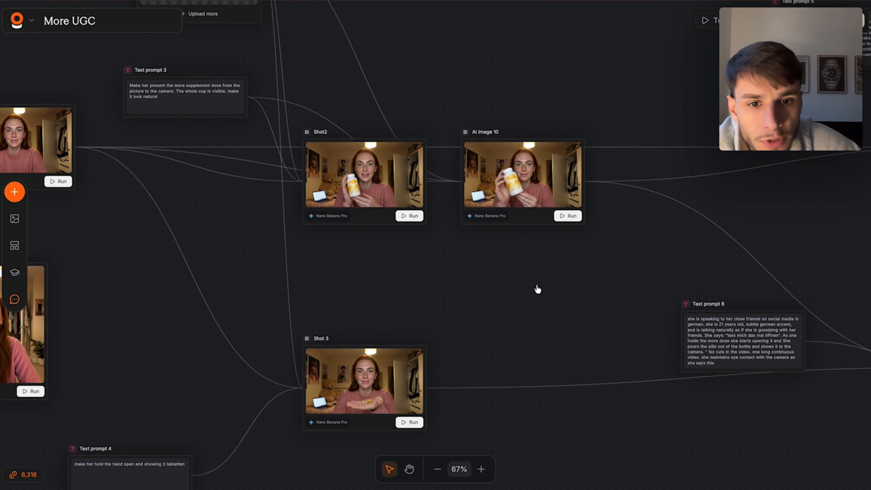
pyautogui.scroll(-1, 536, 288)
pyautogui.scroll(-3, 536, 288)
pyautogui.hscroll(6, 536, 288)
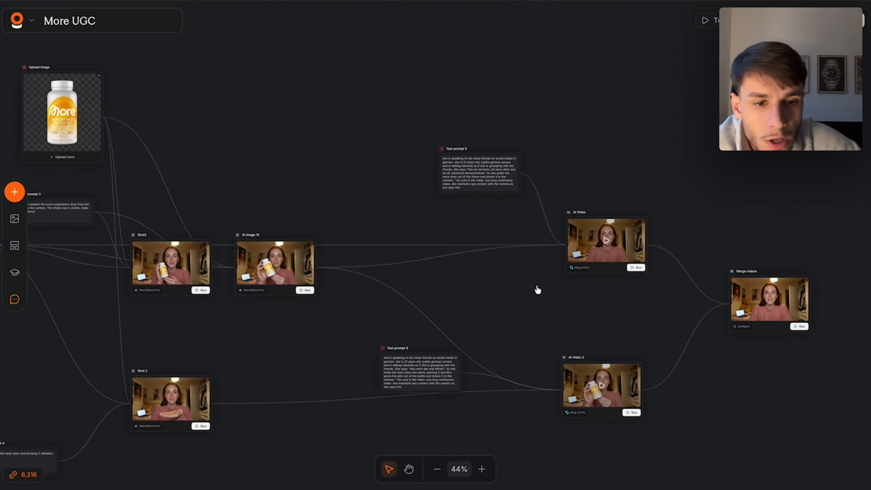
pyautogui.moveTo(605, 269); pyautogui.dragTo(603, 263)
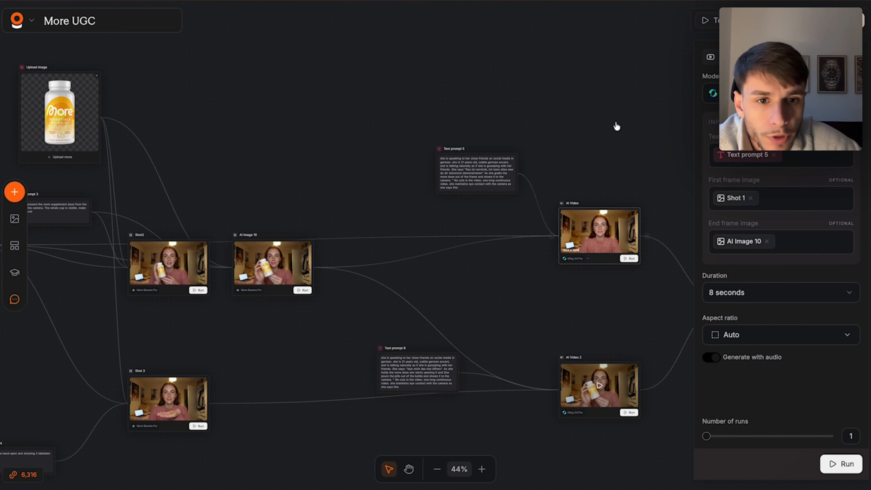
# Step: Add a Generate Video node and place it above the AI Video node, clear of the other nodes
pyautogui.doubleClick(596, 134)
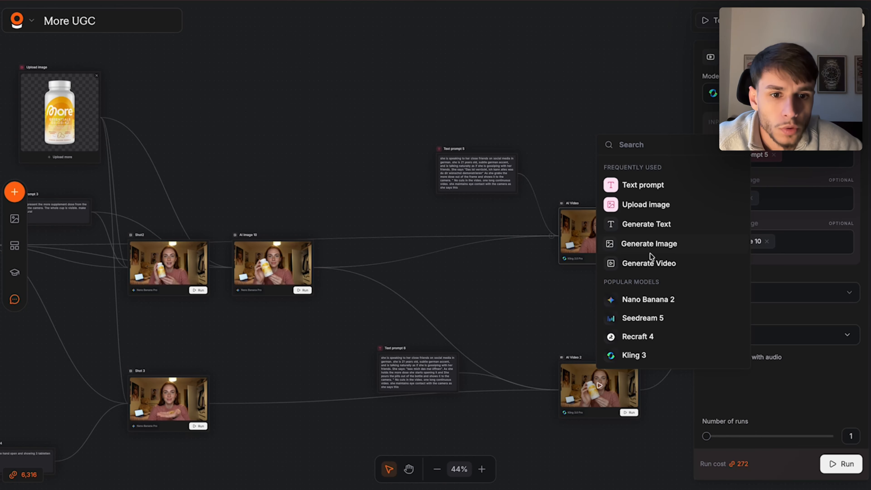
pyautogui.click(651, 264)
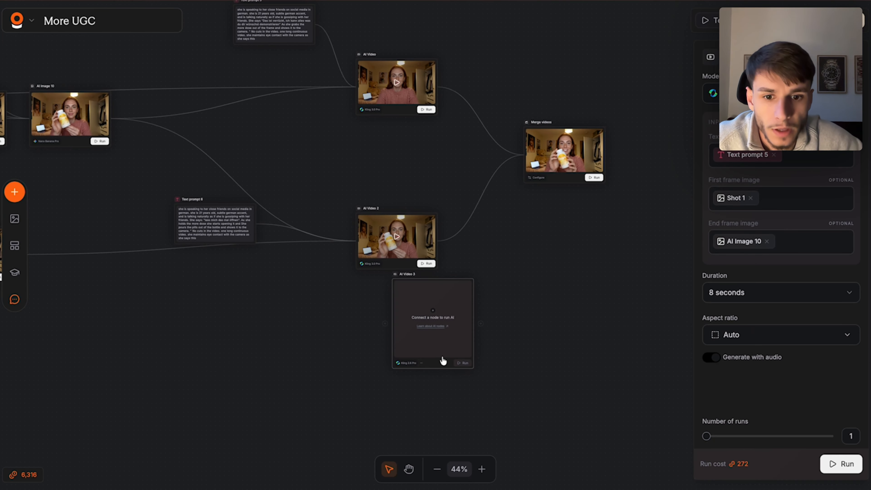
pyautogui.moveTo(432, 284); pyautogui.dragTo(472, 130)
pyautogui.scroll(4, 464, 320)
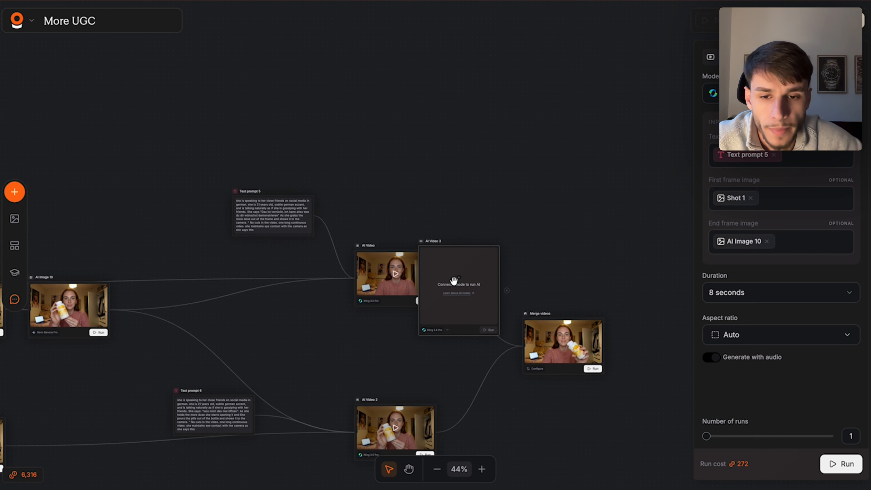
pyautogui.moveTo(453, 278); pyautogui.dragTo(413, 146)
# Step: Connect Text prompt 5 to the AI Video 3 node as its text prompt and Shot 1 as its first frame image
pyautogui.scroll(5, 243, 201)
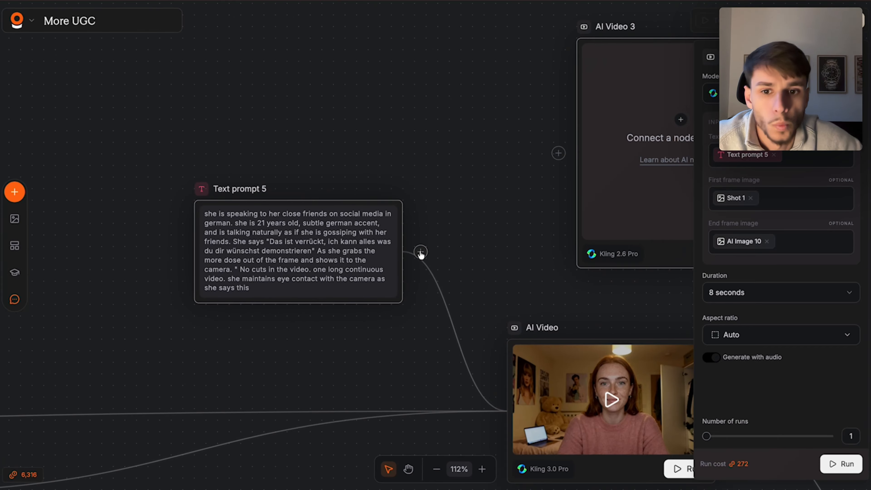
pyautogui.moveTo(420, 250); pyautogui.dragTo(591, 139)
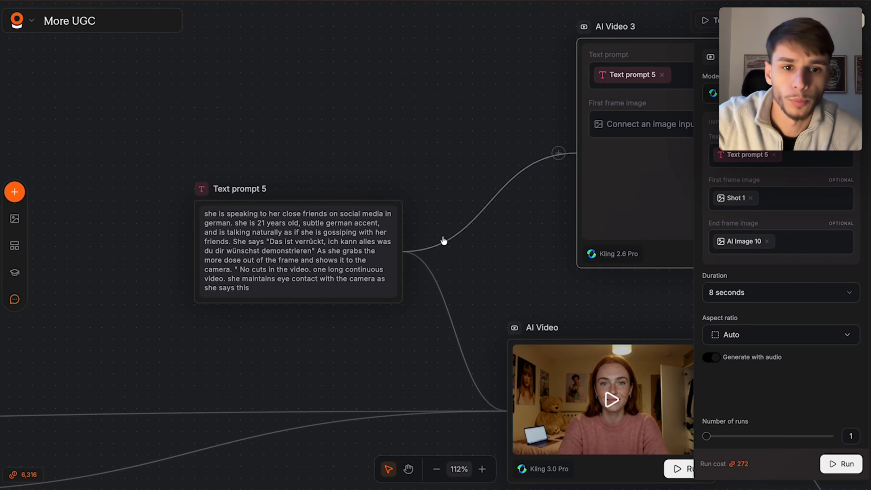
pyautogui.scroll(-5, 459, 246)
pyautogui.scroll(-4, 529, 210)
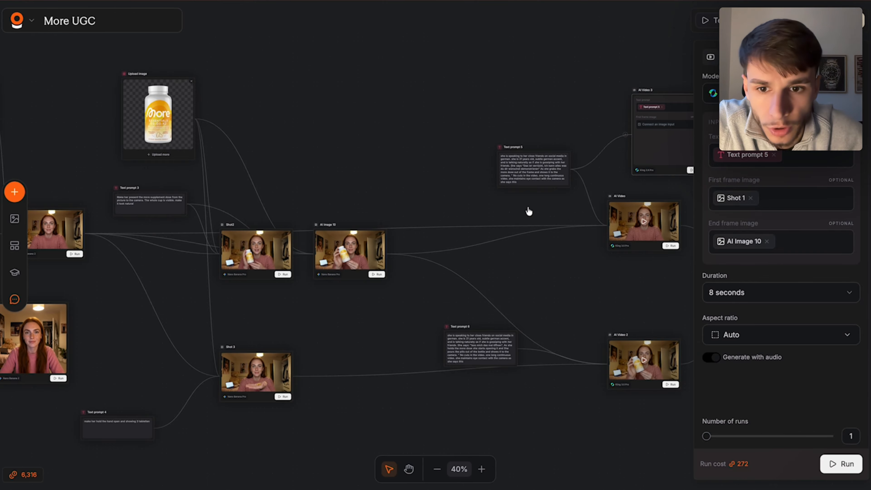
pyautogui.hscroll(-5, 529, 211)
pyautogui.scroll(-3, 235, 229)
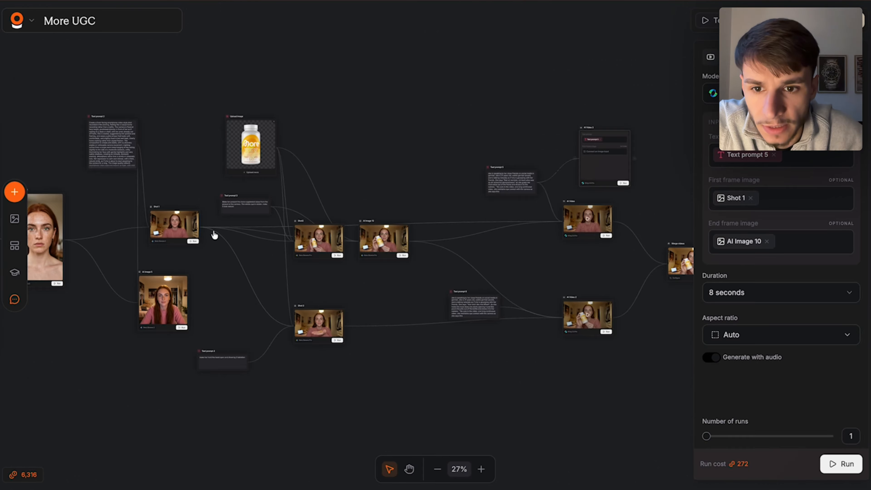
pyautogui.moveTo(204, 232); pyautogui.dragTo(591, 160)
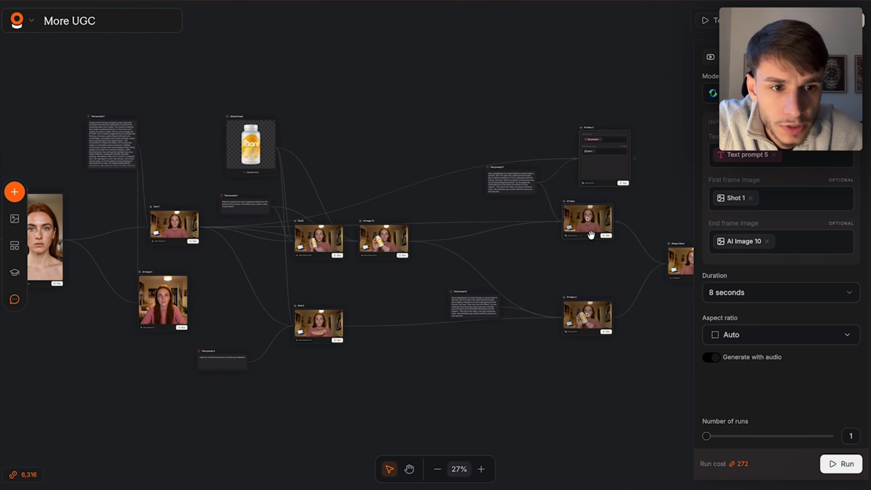
# Step: Move the AI Video node lower, toward AI Video 2, and select the AI Video 3 node to show its settings
pyautogui.moveTo(590, 236); pyautogui.dragTo(589, 256)
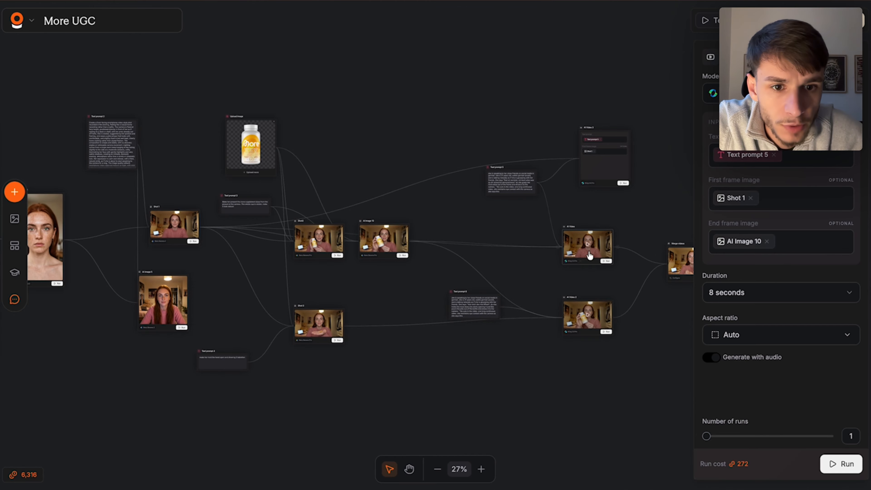
pyautogui.click(601, 184)
pyautogui.hscroll(3, 582, 186)
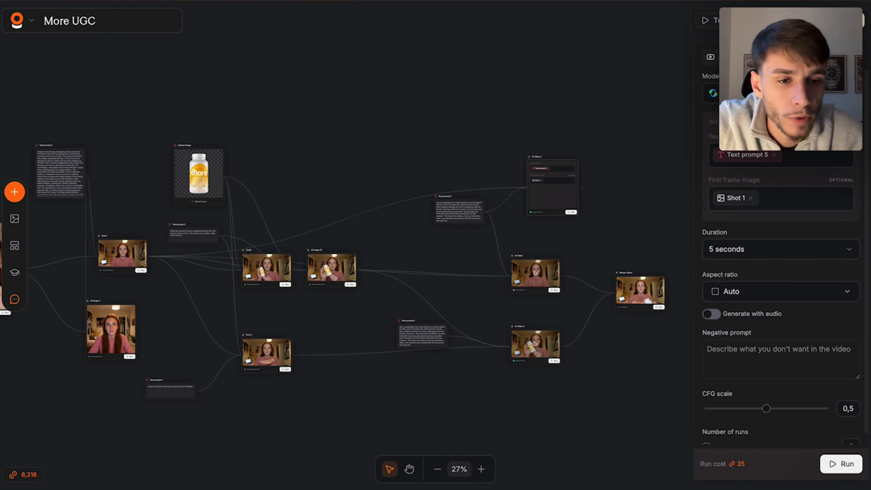
# Step: Switch the AI Video 3 node to the Kling 3.0 Elements model and connect Shot2 as its end frame image
pyautogui.click(771, 93)
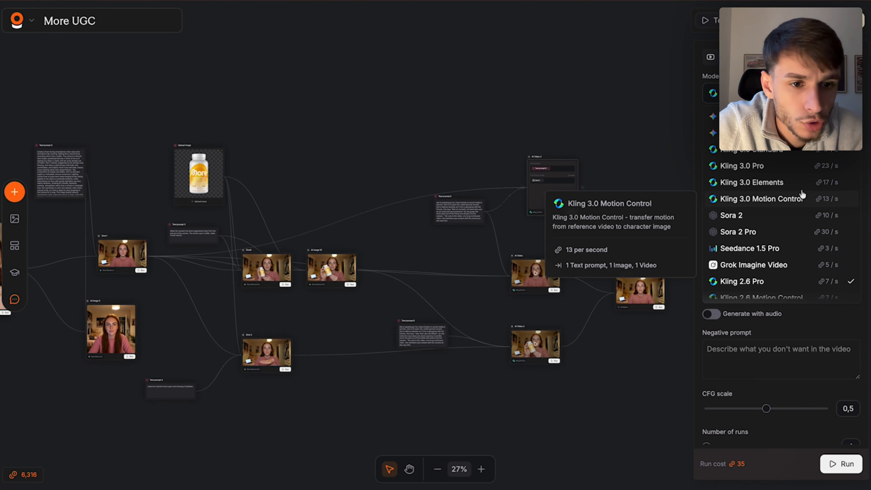
pyautogui.click(790, 186)
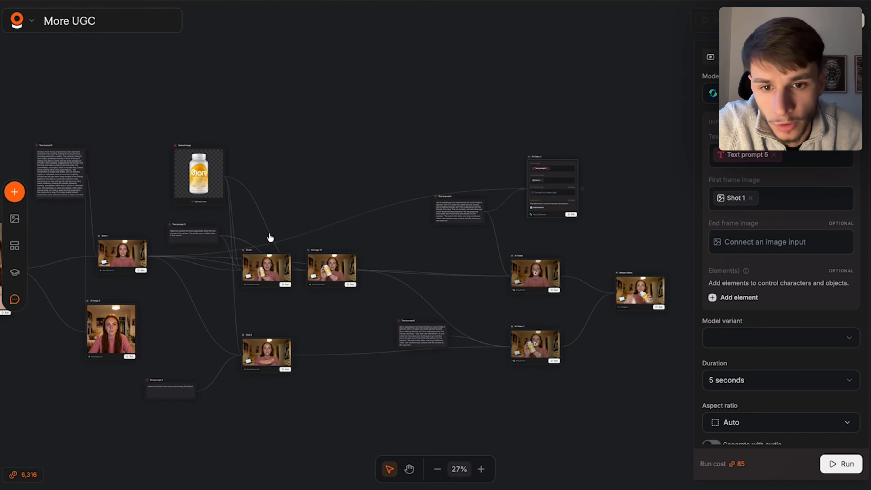
pyautogui.moveTo(357, 268); pyautogui.dragTo(543, 188)
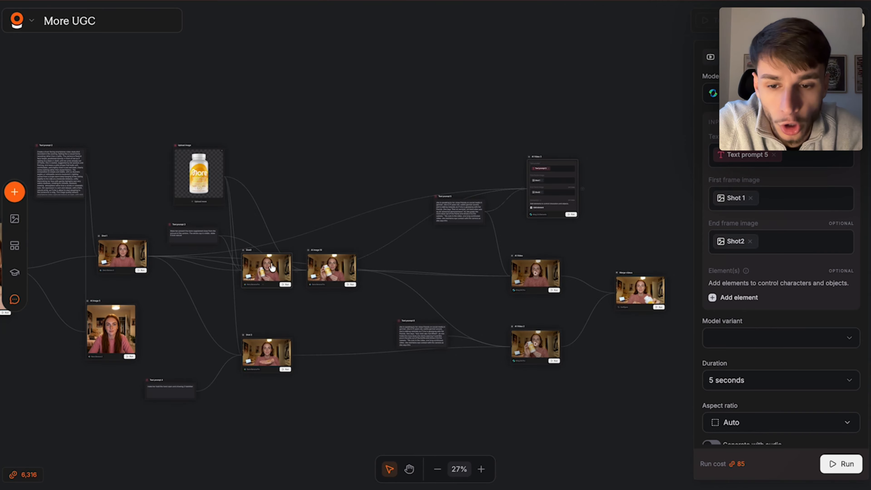
pyautogui.scroll(5, 273, 267)
pyautogui.scroll(-5, 273, 267)
pyautogui.hotkey('ctrl', 'z')
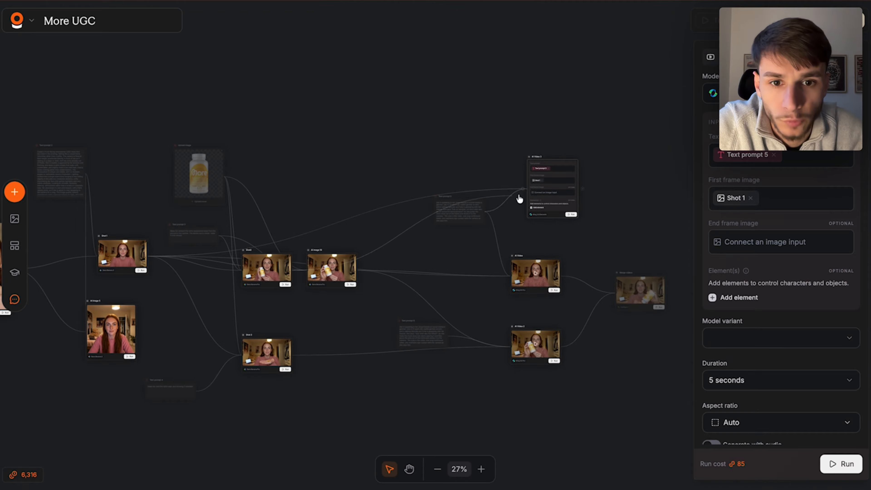
pyautogui.moveTo(543, 189); pyautogui.dragTo(543, 188)
pyautogui.scroll(3, 432, 253)
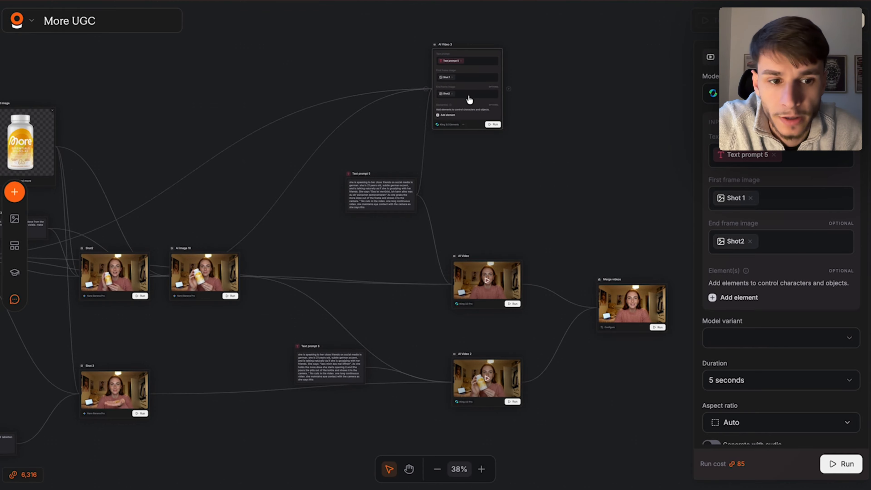
pyautogui.scroll(-2, 490, 188)
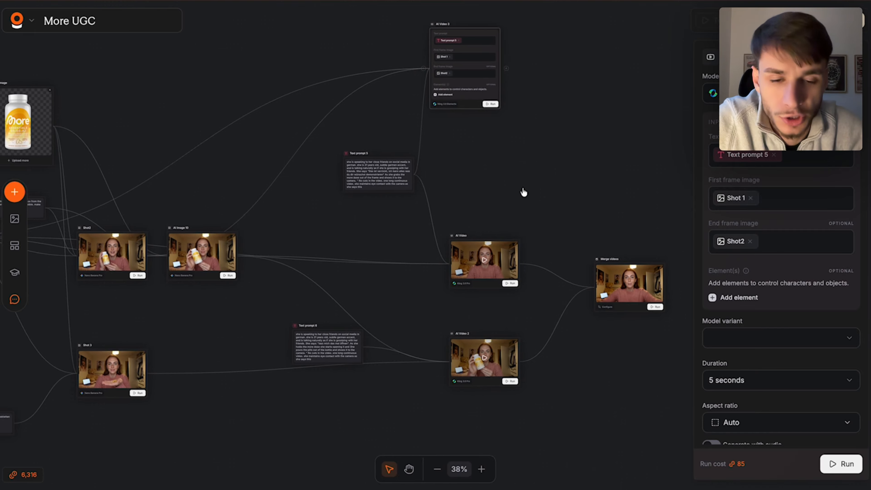
# Step: Play the AI Video node's clip in the enlarged preview with its sound on, and close the preview
pyautogui.doubleClick(474, 275)
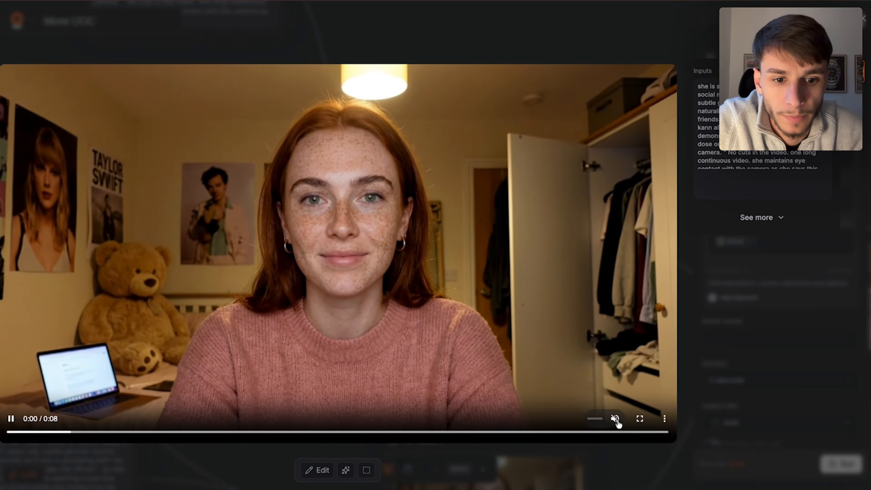
pyautogui.click(615, 419)
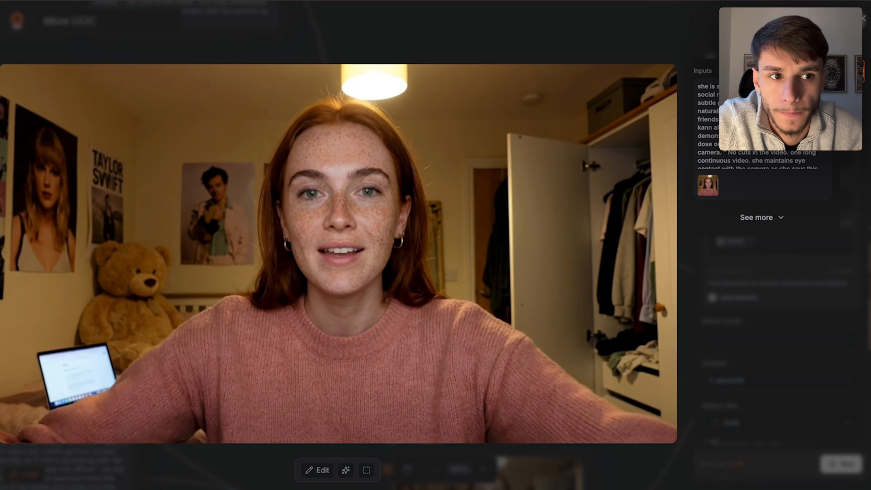
pyautogui.click(864, 19)
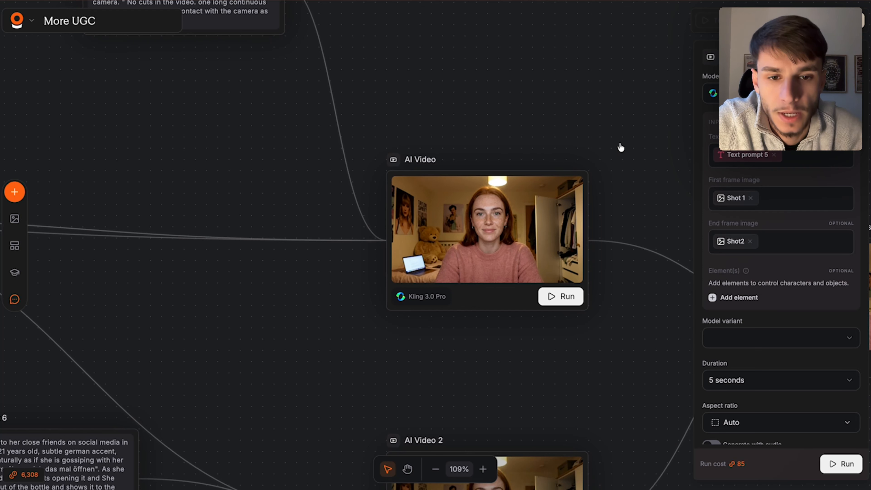
pyautogui.click(637, 156)
pyautogui.scroll(-3, 637, 156)
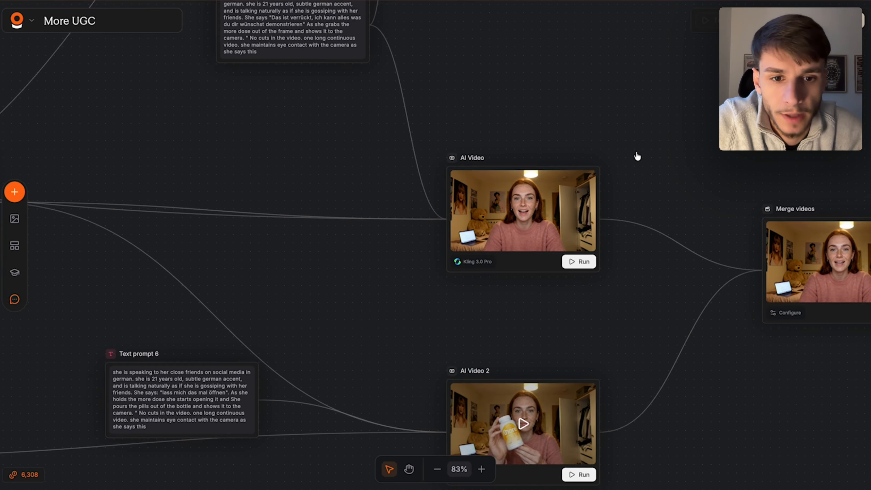
pyautogui.click(550, 219)
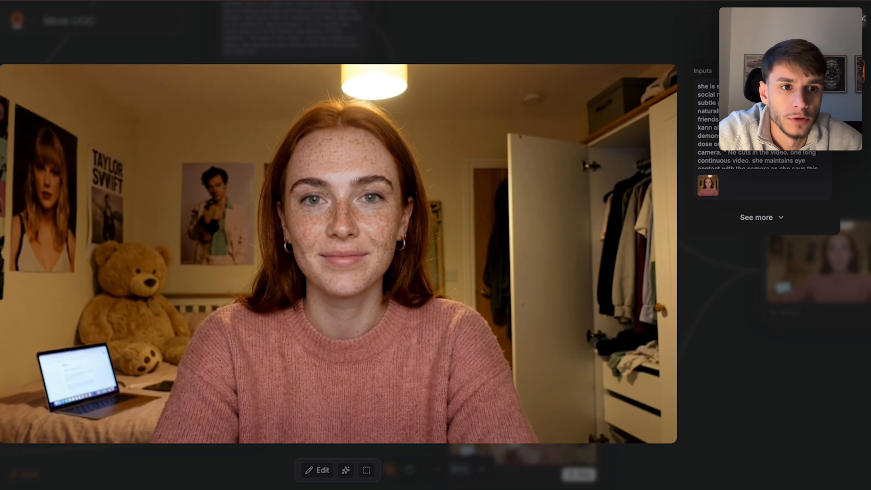
pyautogui.press('Escape')
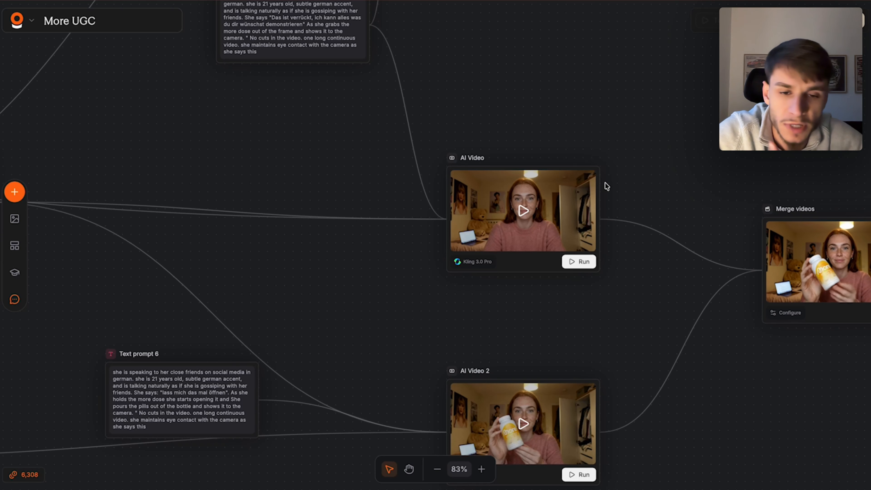
# Step: Move the AI Video node slightly higher and a little to the left on the canvas
pyautogui.moveTo(538, 259); pyautogui.dragTo(526, 225)
pyautogui.scroll(5, 532, 231)
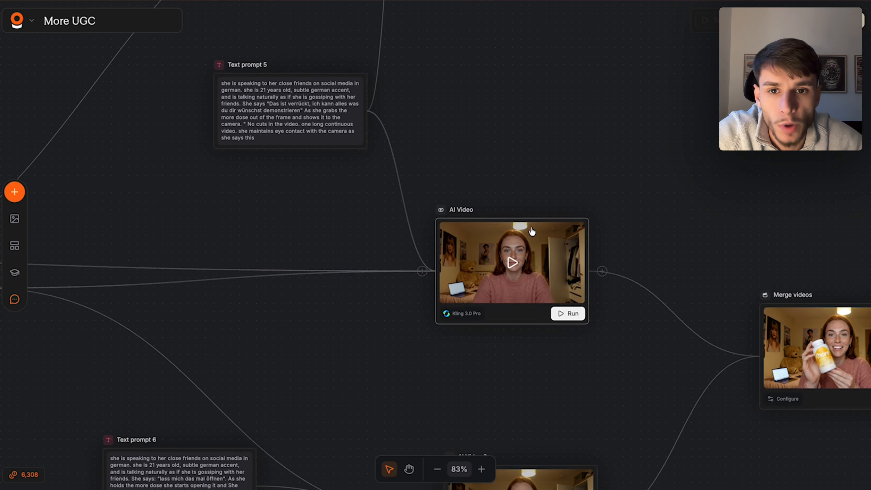
pyautogui.scroll(-2, 532, 231)
pyautogui.scroll(-2, 532, 234)
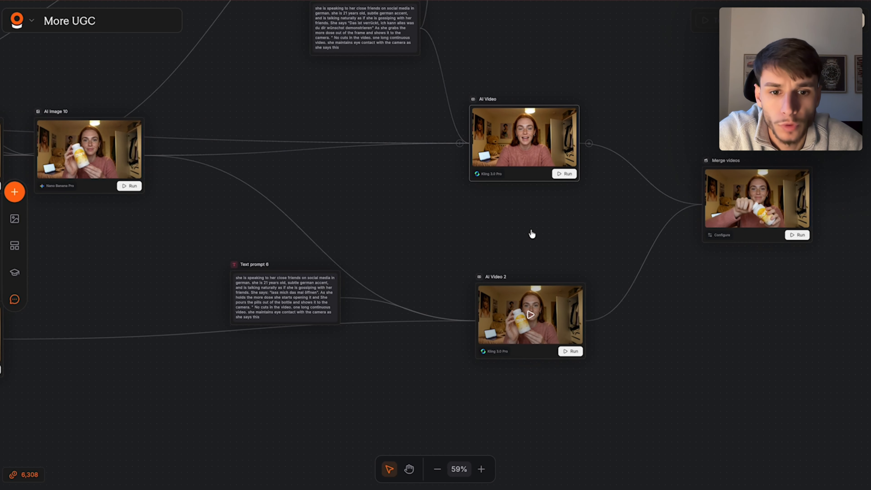
# Step: Examine the end frame image of the AI Video 3 node and open the settings of the AI Video 2 node
pyautogui.scroll(-2, 518, 348)
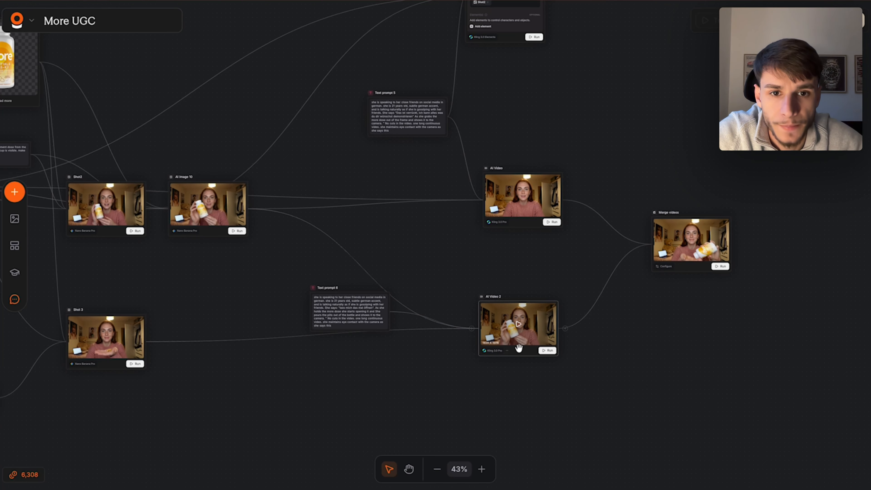
pyautogui.scroll(2, 542, 65)
pyautogui.scroll(3, 487, 65)
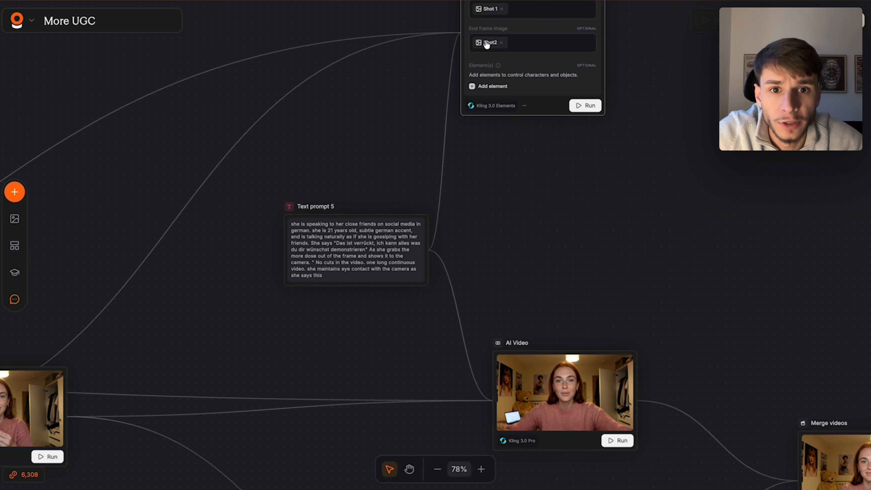
pyautogui.scroll(-3, 426, 207)
pyautogui.scroll(-3, 427, 213)
pyautogui.scroll(-5, 432, 219)
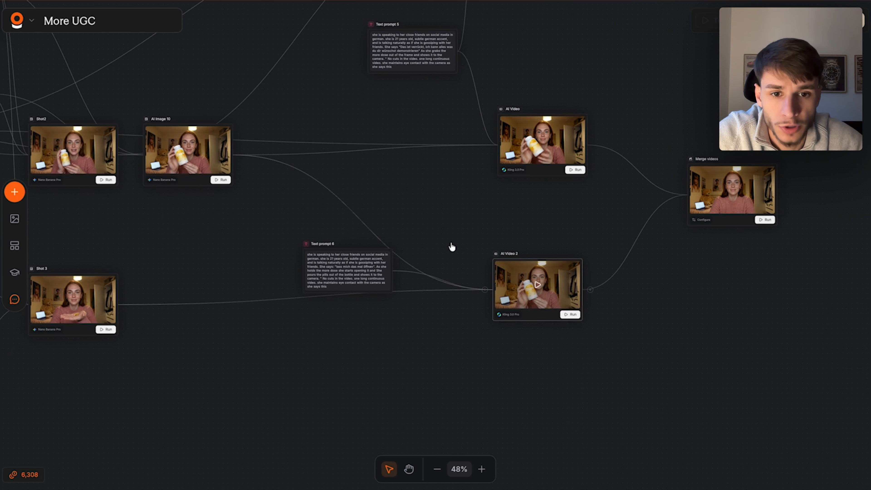
pyautogui.click(539, 314)
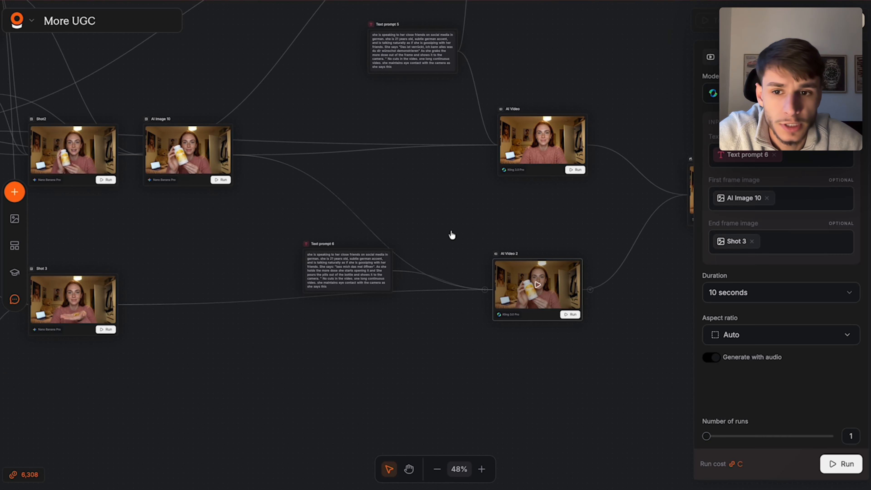
# Step: Move the Shot 3 node slightly lower, and the AI Image 10 node slightly lower and to the right
pyautogui.hscroll(-10, 455, 267)
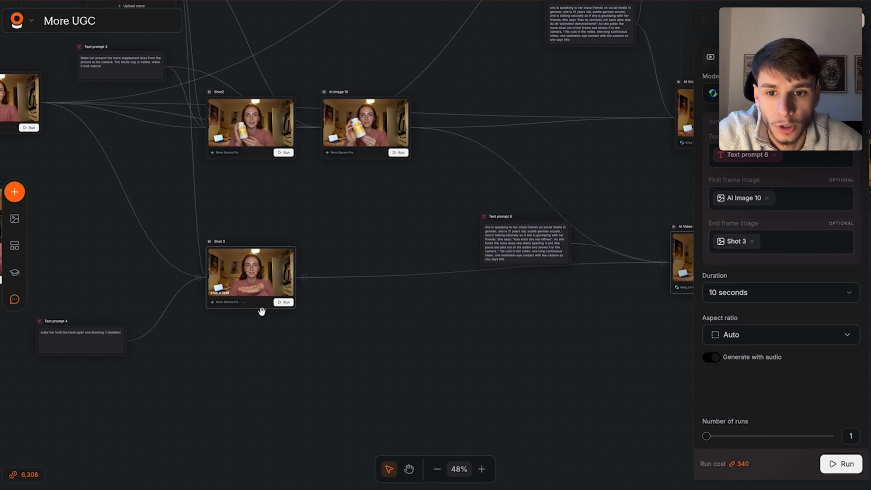
pyautogui.moveTo(262, 311); pyautogui.dragTo(262, 331)
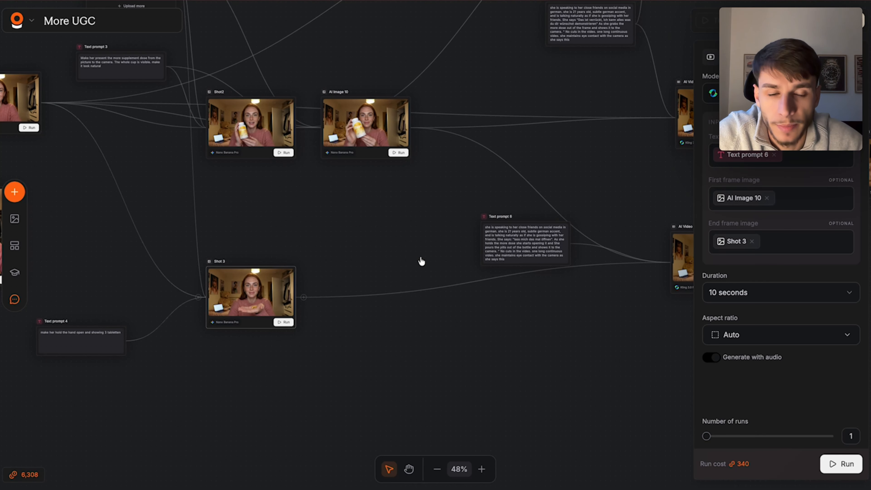
pyautogui.hscroll(8, 421, 262)
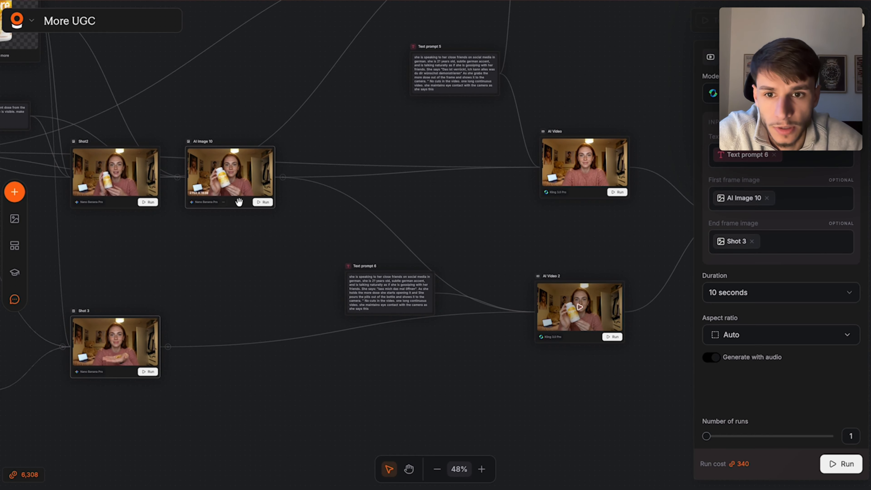
pyautogui.moveTo(239, 202)
pyautogui.mouseDown()
pyautogui.moveTo(245, 254)
pyautogui.moveTo(244, 214)
pyautogui.mouseUp()
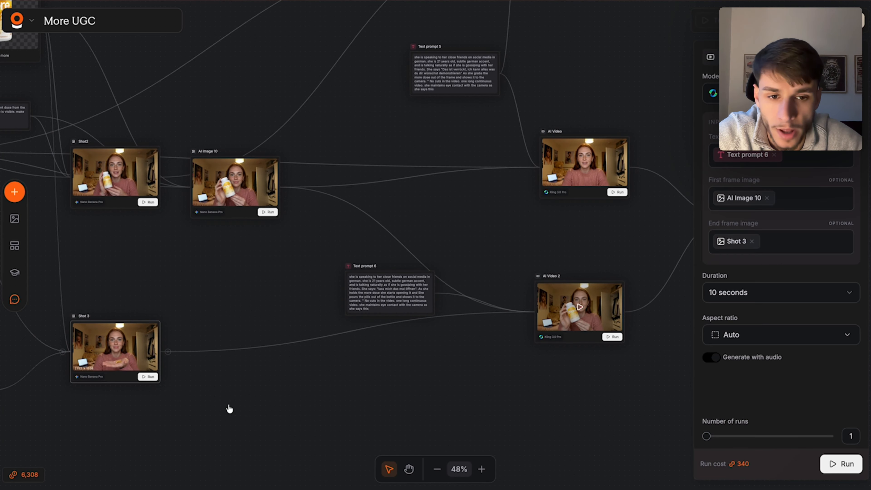
# Step: Examine the AI Video 2 clip and how the AI Video and AI Video 2 nodes feed into the Merge videos node
pyautogui.hscroll(5, 227, 408)
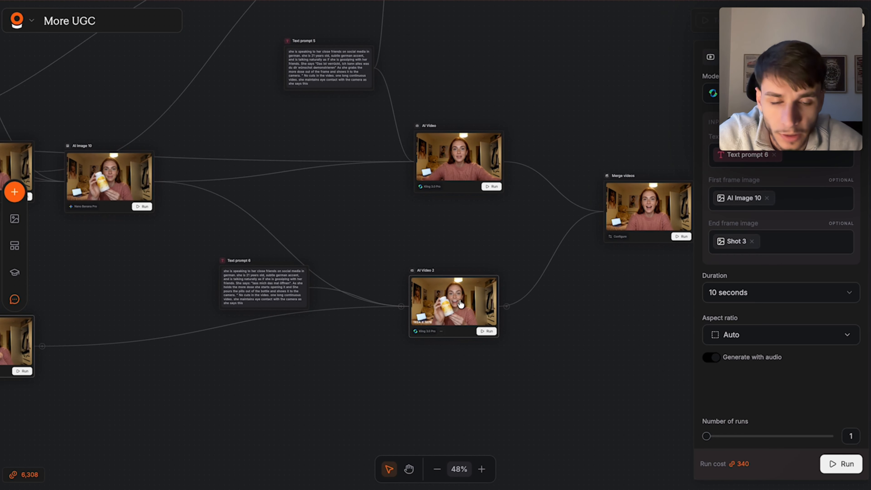
pyautogui.scroll(5, 460, 303)
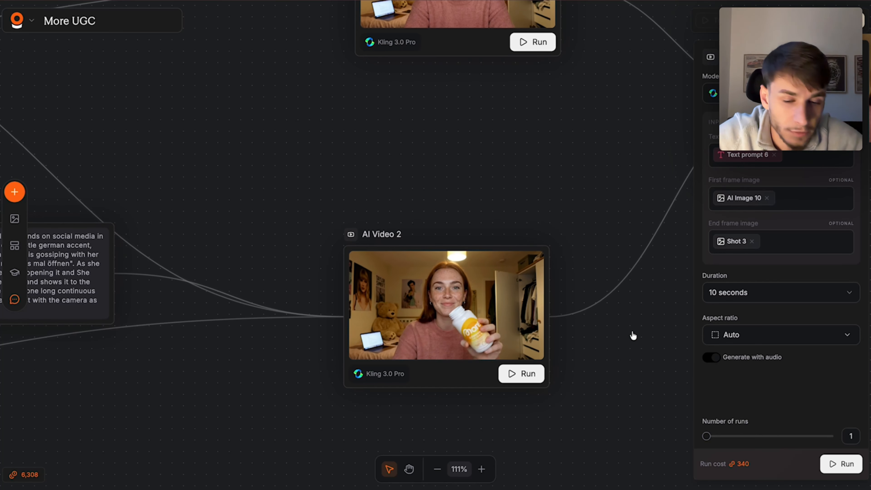
pyautogui.scroll(-3, 631, 330)
pyautogui.hscroll(4, 632, 329)
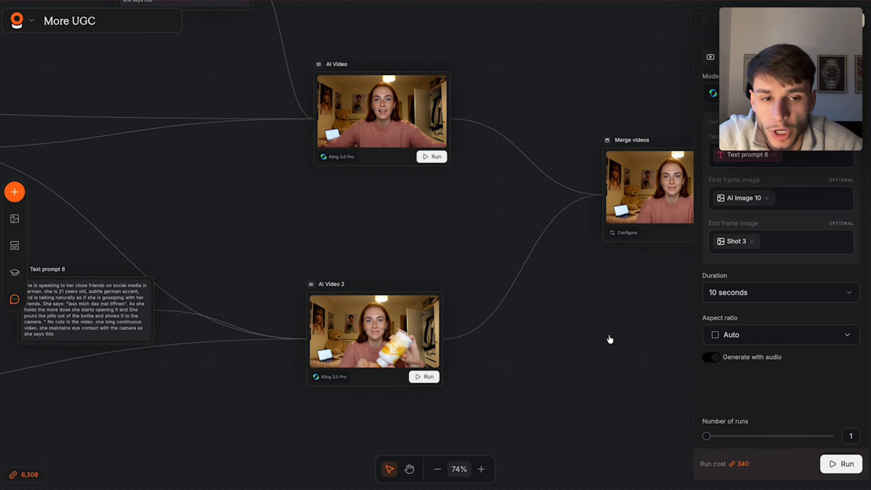
pyautogui.scroll(-1, 609, 339)
pyautogui.click(653, 152)
pyautogui.scroll(-2, 652, 158)
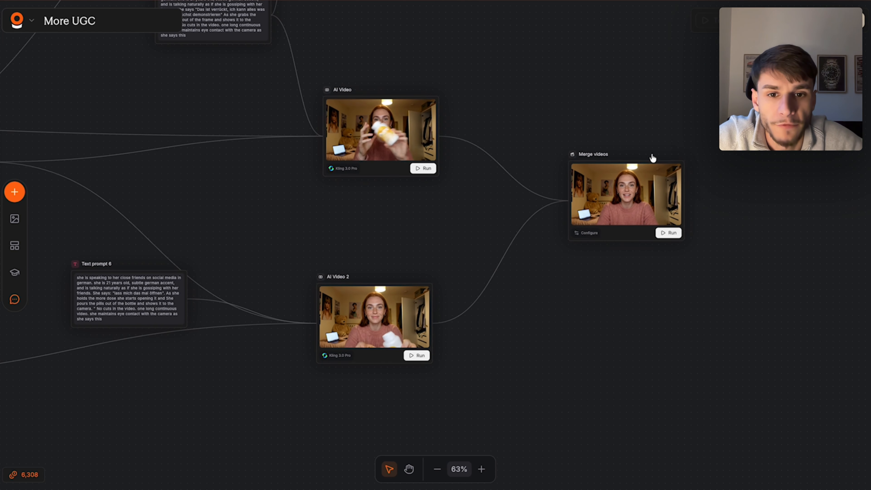
pyautogui.hscroll(2, 653, 158)
pyautogui.scroll(2, 652, 157)
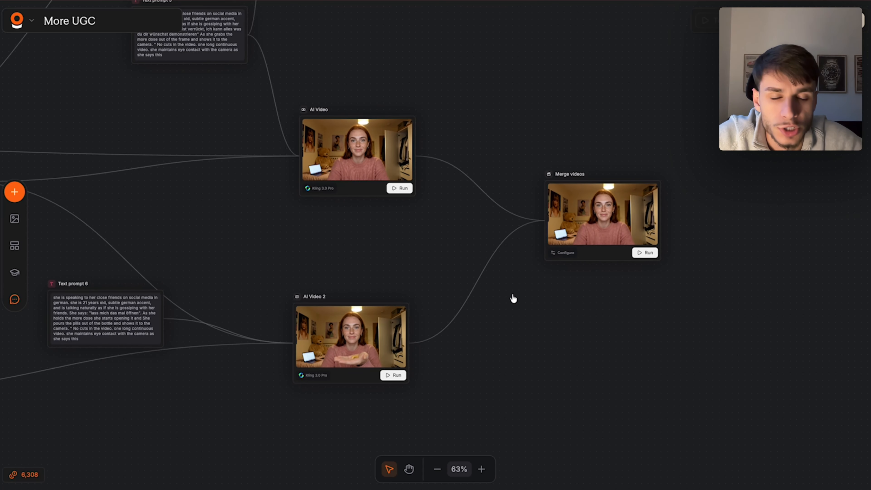
# Step: Move the Merge videos node slightly lower and delete the AI Video 3 node
pyautogui.moveTo(608, 224); pyautogui.dragTo(608, 236)
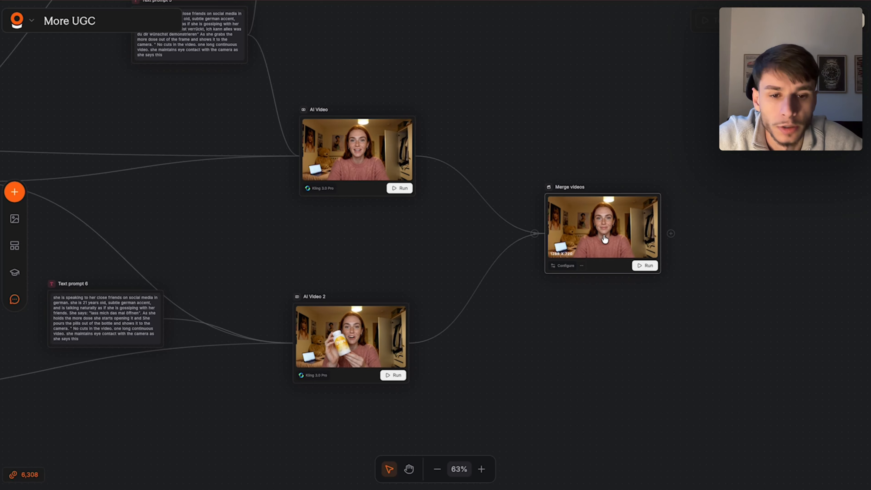
pyautogui.scroll(-8, 604, 239)
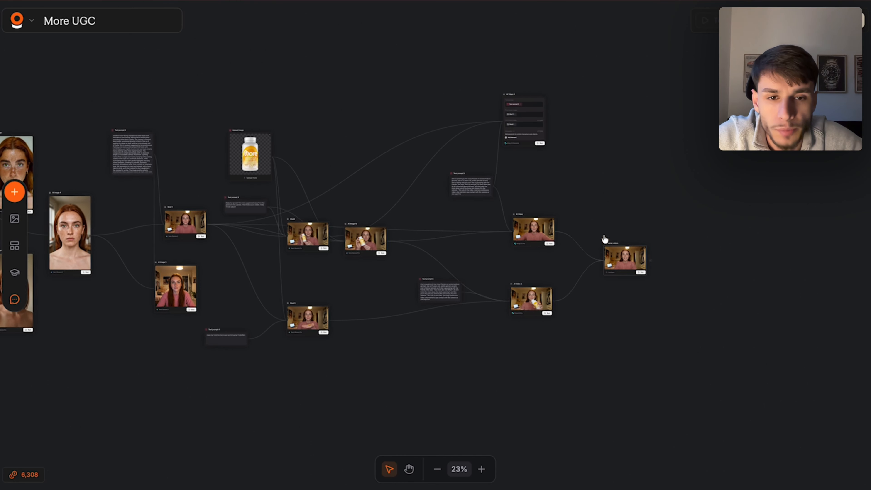
pyautogui.moveTo(592, 123); pyautogui.dragTo(491, 100)
pyautogui.press('Delete')
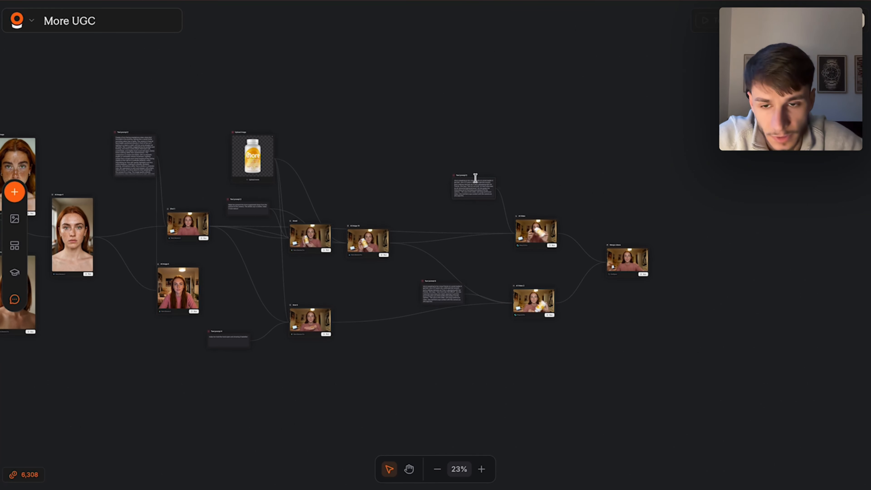
# Step: Look over the complete More UGC workflow, from the character portraits to the merged video
pyautogui.hscroll(-5, 476, 179)
pyautogui.scroll(-2, 475, 179)
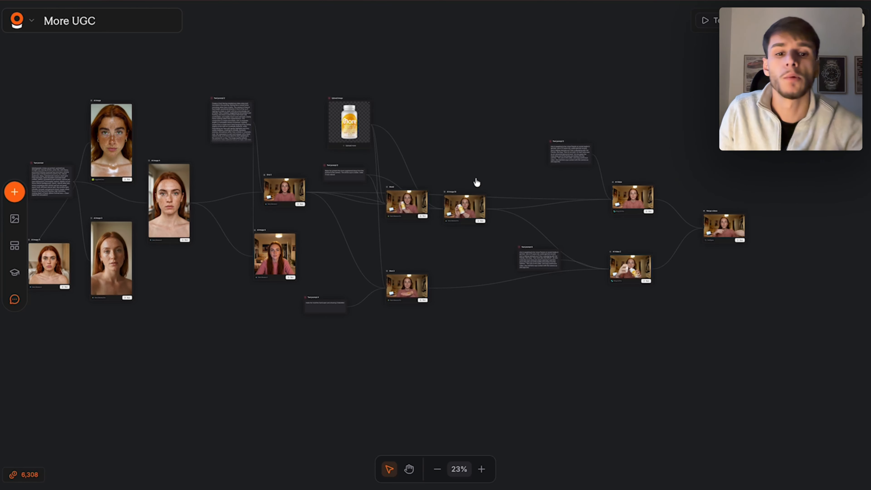
pyautogui.scroll(2, 641, 212)
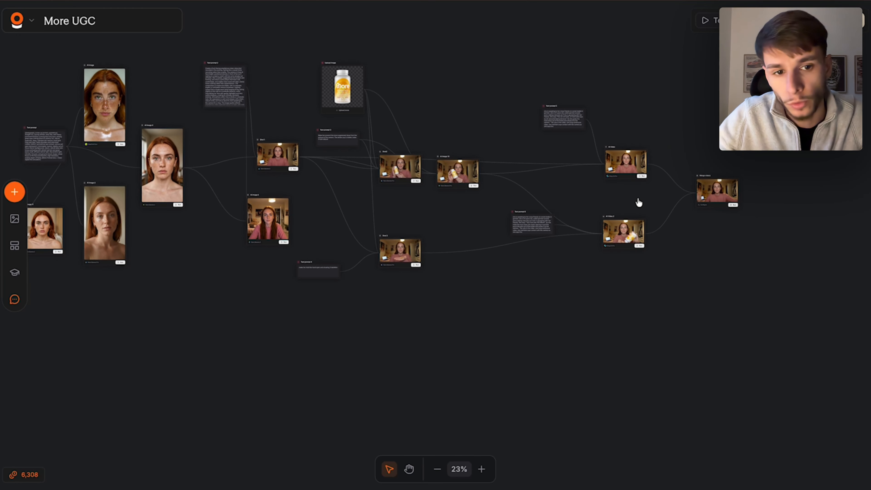
pyautogui.scroll(3, 664, 225)
pyautogui.hscroll(2, 664, 225)
pyautogui.scroll(-1, 663, 225)
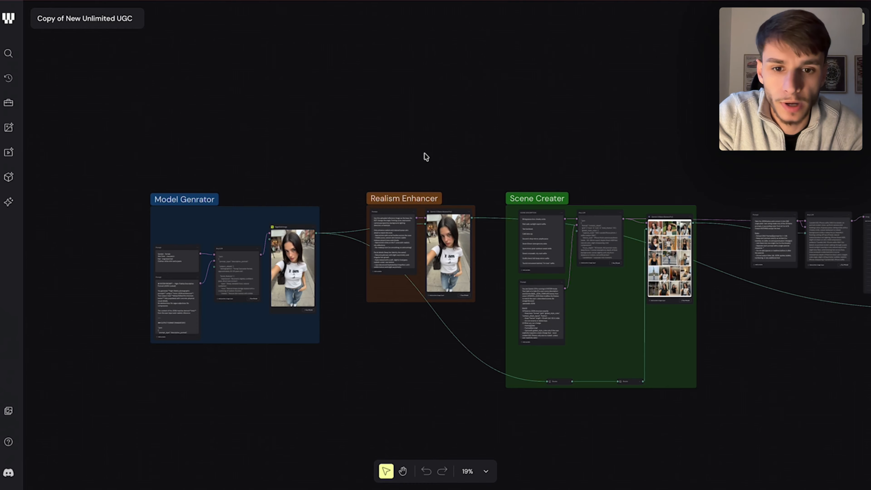
# Step: Look over the Copy of New Unlimited UGC workflow, from the Model Genrator group across to the Animater group
pyautogui.scroll(-2, 423, 152)
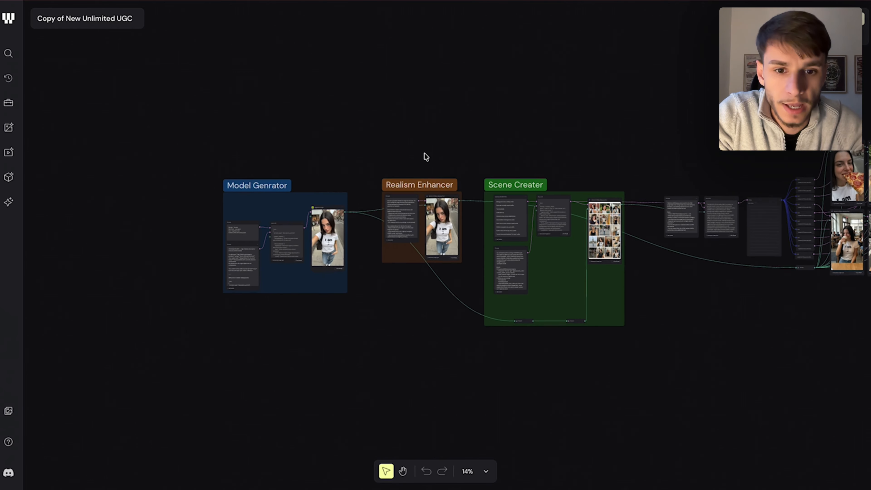
pyautogui.hscroll(10, 424, 152)
pyautogui.scroll(-2, 424, 153)
pyautogui.scroll(2, 446, 140)
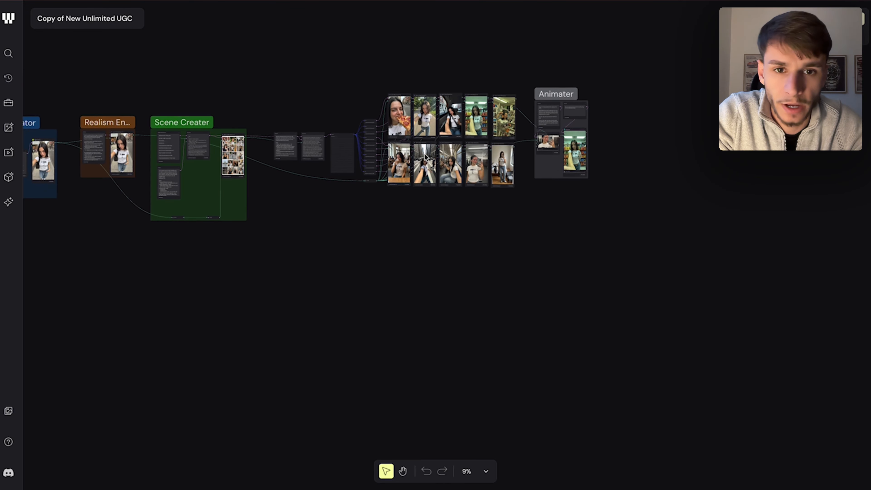
# Step: Look over the Copy of New Unlimited UGC workflow and the image, speech and video nodes of Copy of UGC META 2
pyautogui.scroll(5, 466, 128)
pyautogui.hscroll(-10, 467, 127)
pyautogui.scroll(-3, 468, 128)
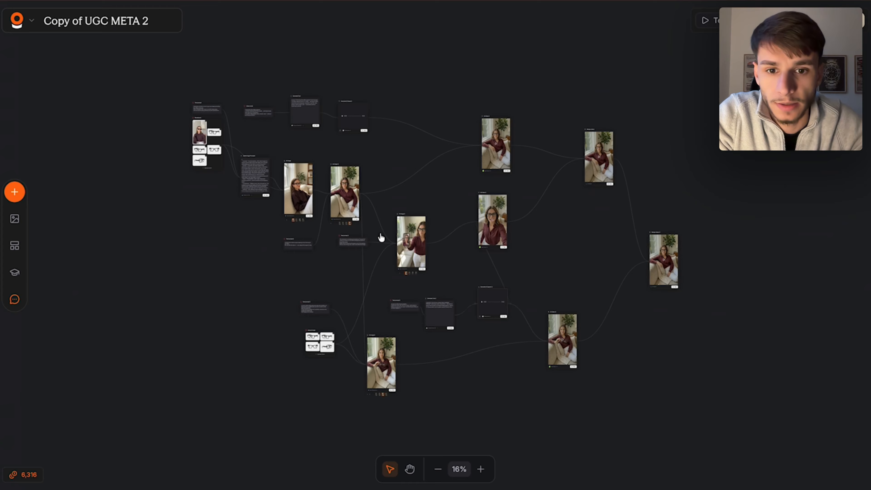
pyautogui.scroll(8, 381, 237)
pyautogui.scroll(-2, 381, 237)
pyautogui.hscroll(5, 435, 247)
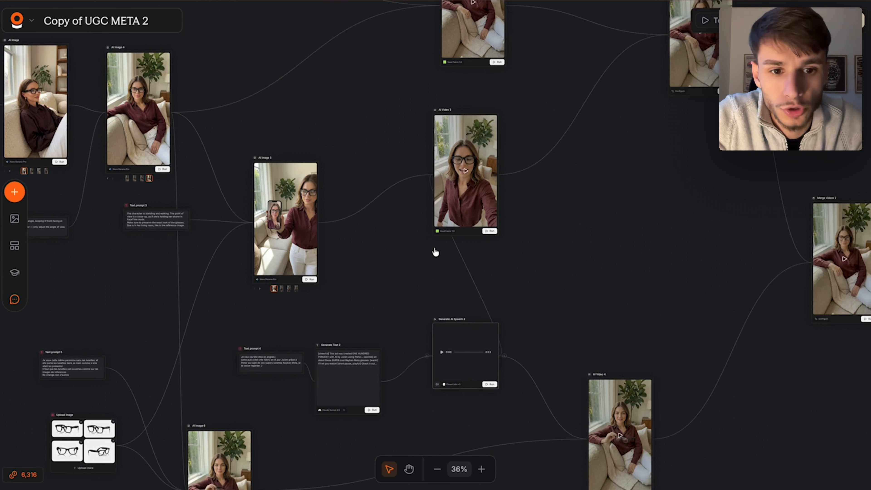
# Step: Play the Merge videos 2 result in the enlarged preview and close the preview
pyautogui.scroll(-3, 435, 252)
pyautogui.click(584, 236)
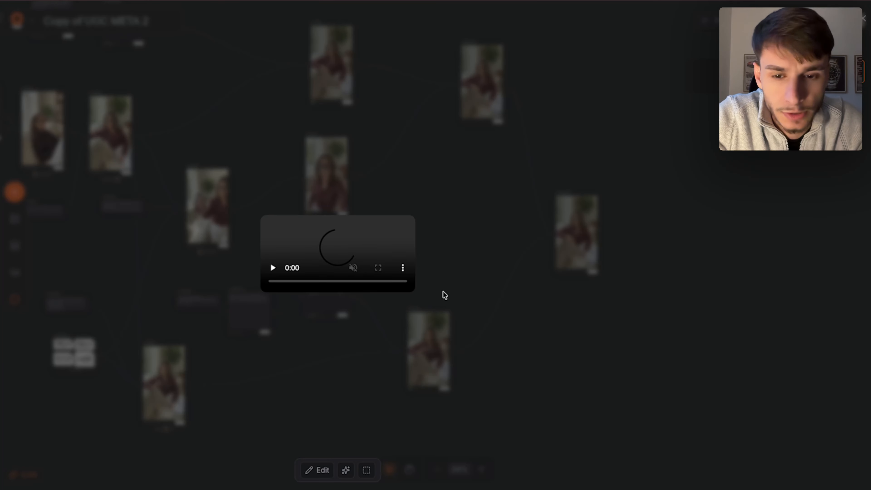
pyautogui.click(385, 424)
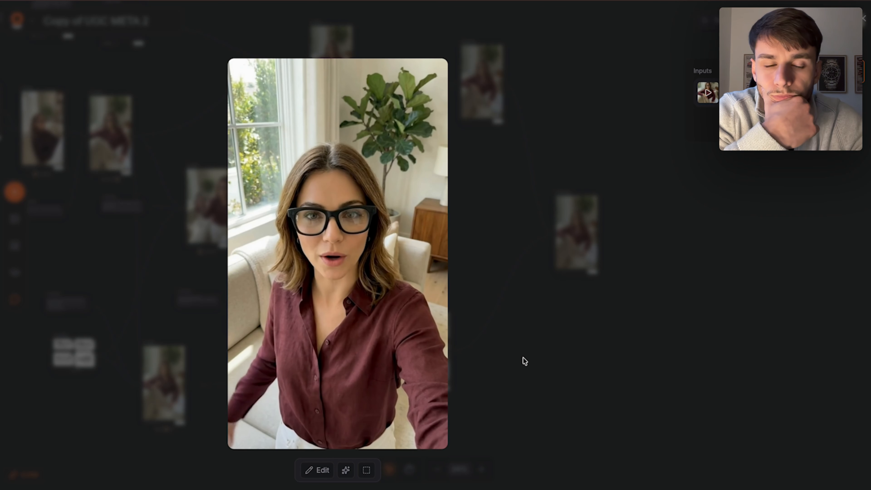
pyautogui.click(863, 19)
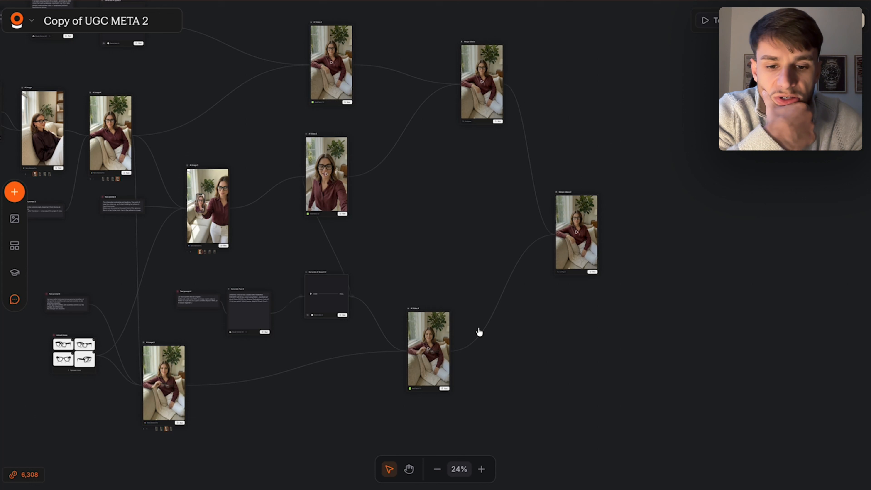
# Step: View the AI Video 4 node's settings and examine the Merge videos 2 clip up close
pyautogui.click(430, 390)
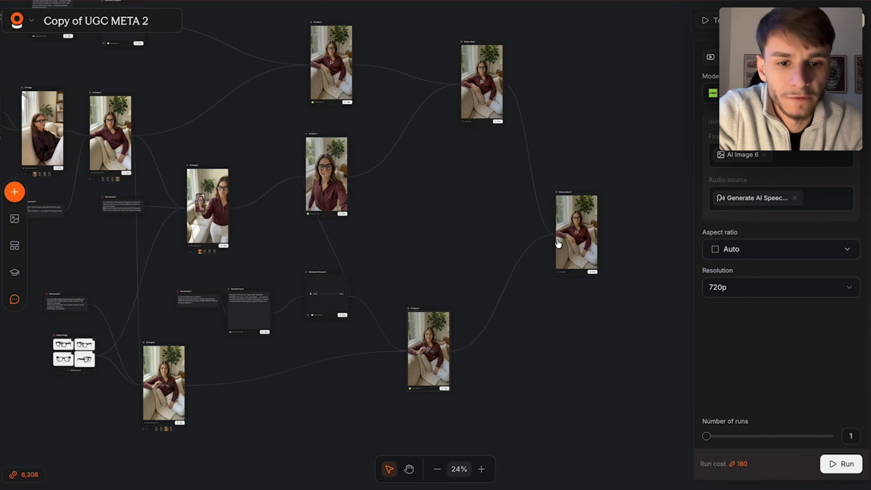
pyautogui.scroll(10, 612, 217)
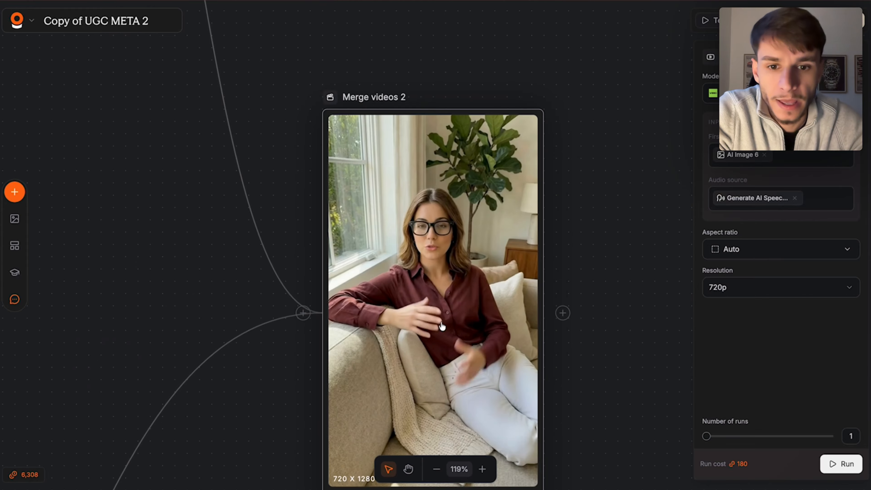
pyautogui.scroll(-3, 475, 310)
pyautogui.scroll(-2, 475, 310)
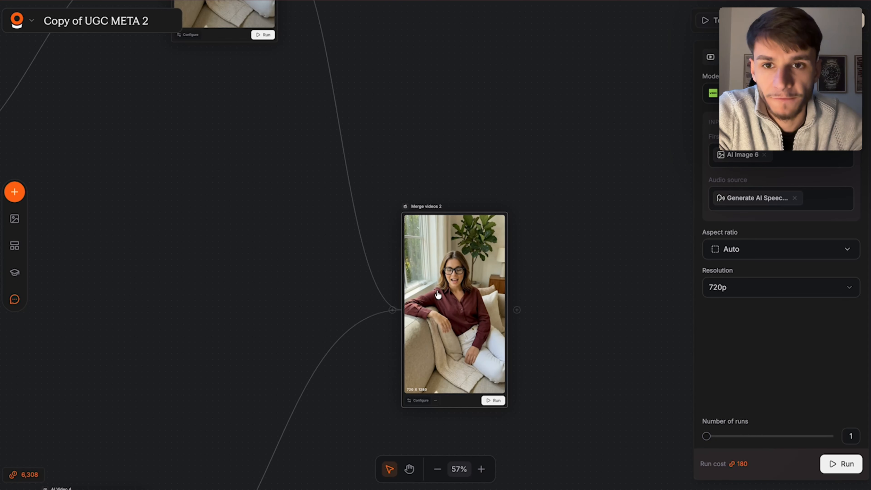
pyautogui.scroll(-2, 438, 294)
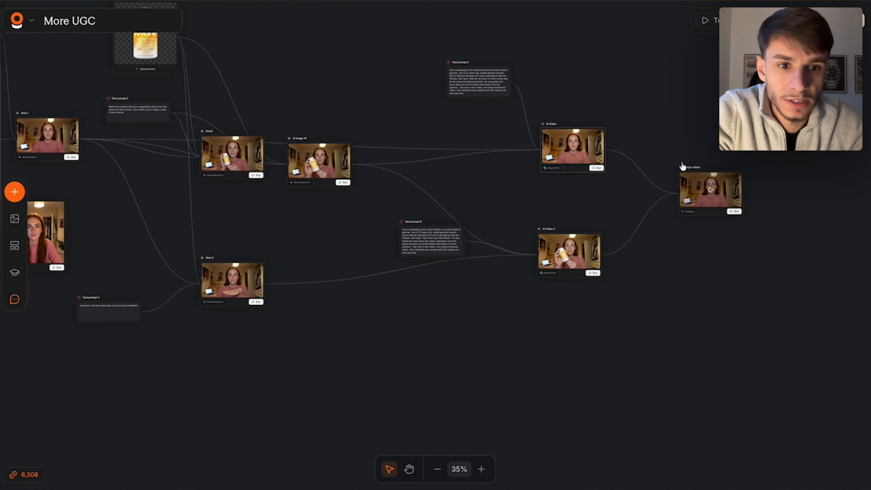
# Step: In the More UGC workflow, inspect the Merge videos clip and its settings, and the inputs and settings of AI Video 2
pyautogui.scroll(6, 713, 189)
pyautogui.scroll(-3, 713, 190)
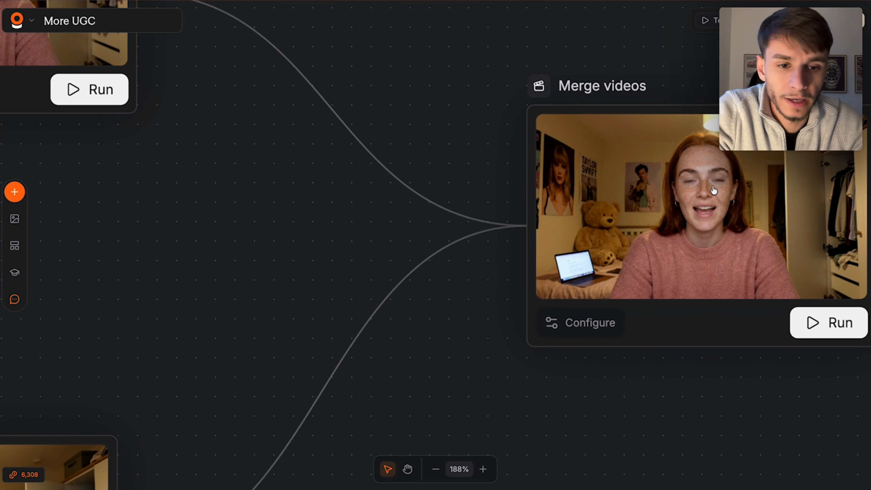
pyautogui.click(713, 189)
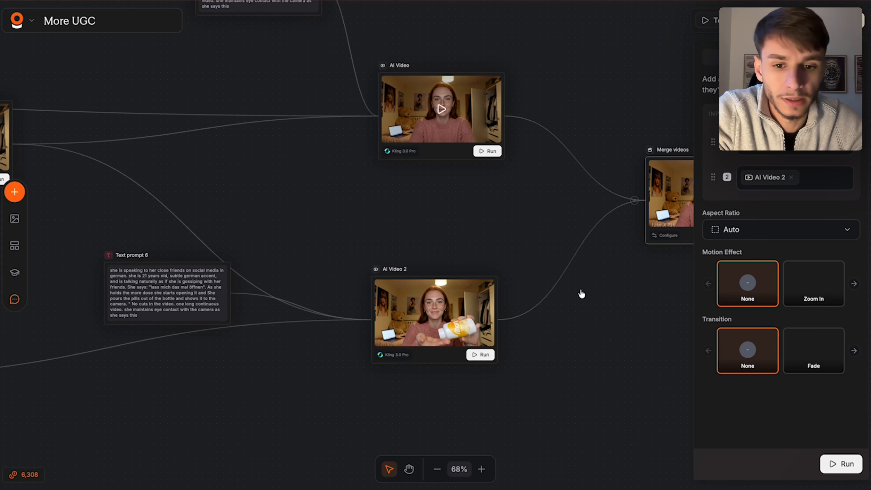
pyautogui.click(454, 360)
pyautogui.scroll(-3, 482, 253)
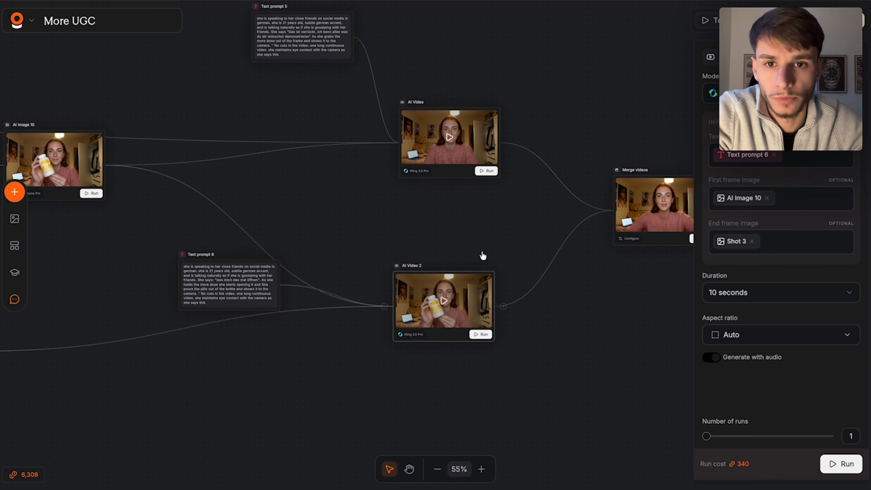
# Step: Deselect the AI Video 2 node and view the whole More UGC workflow from the portraits to the merged video
pyautogui.scroll(-3, 482, 256)
pyautogui.hscroll(-3, 414, 101)
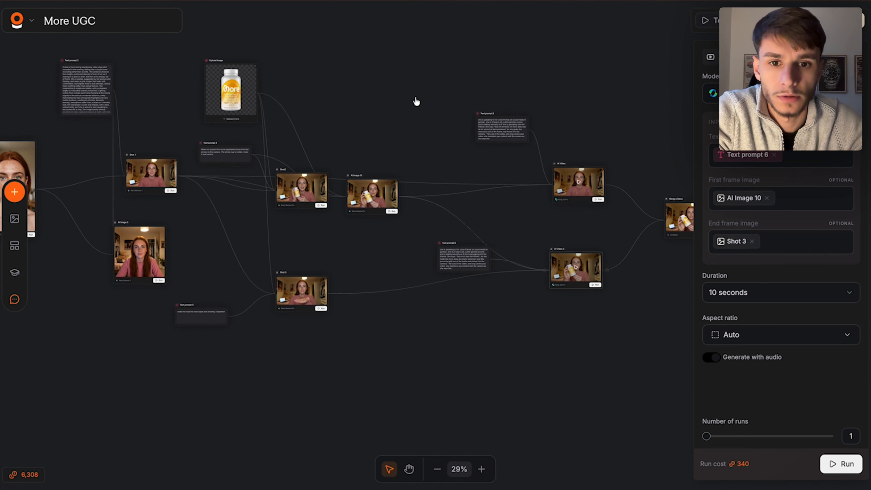
pyautogui.click(413, 98)
pyautogui.hscroll(-3, 414, 101)
pyautogui.scroll(-2, 413, 101)
pyautogui.hscroll(-2, 414, 101)
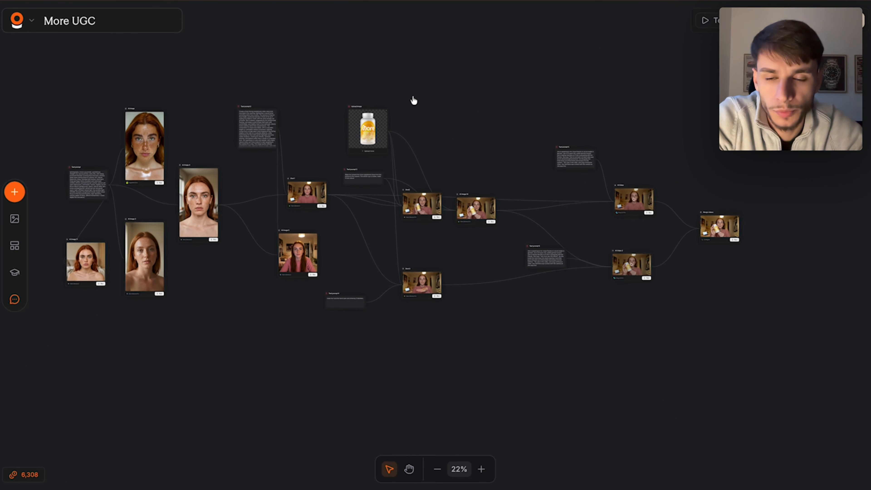